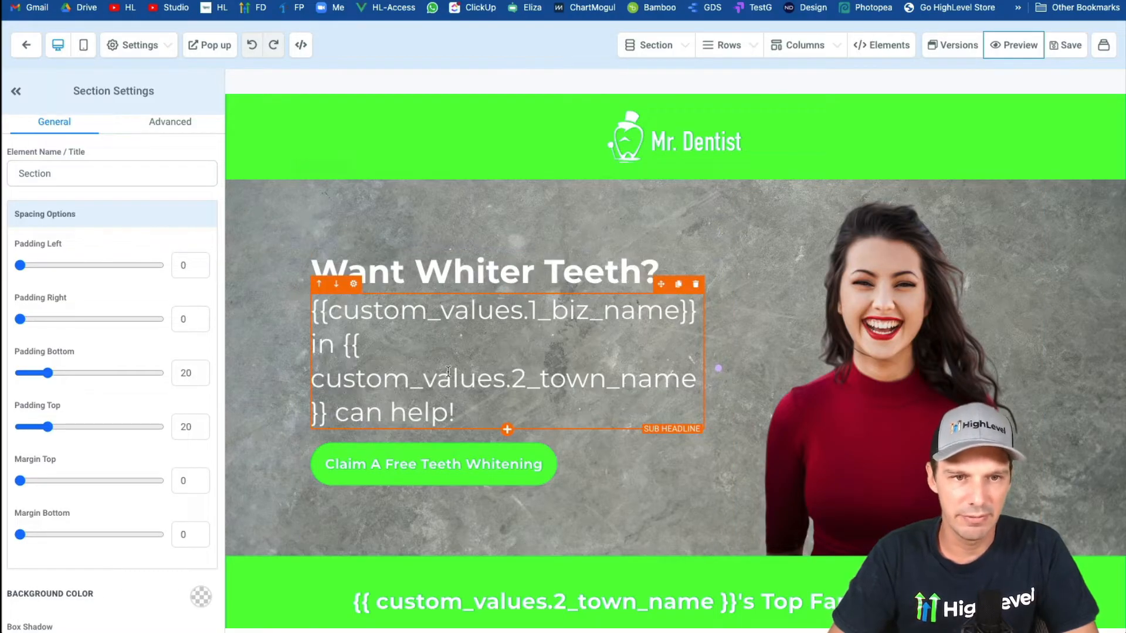
Open the settings of the "Claim A Free Teeth Whitening" button in the hero section for inspection.
scroll(250, 423, "down", 1)
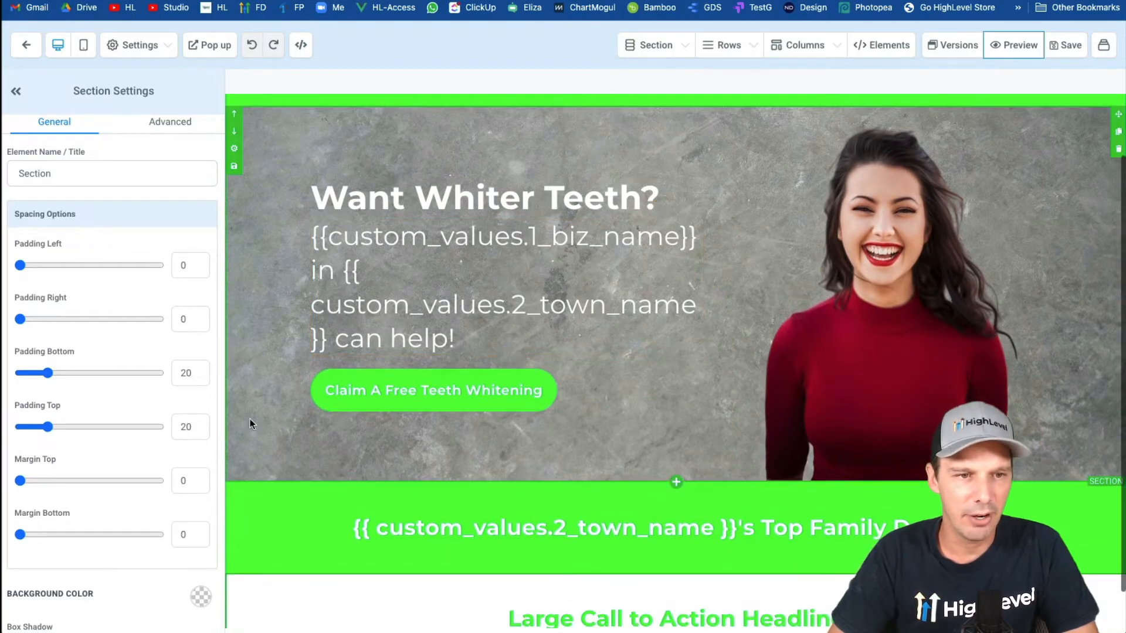
left_click(337, 391)
left_click(201, 218)
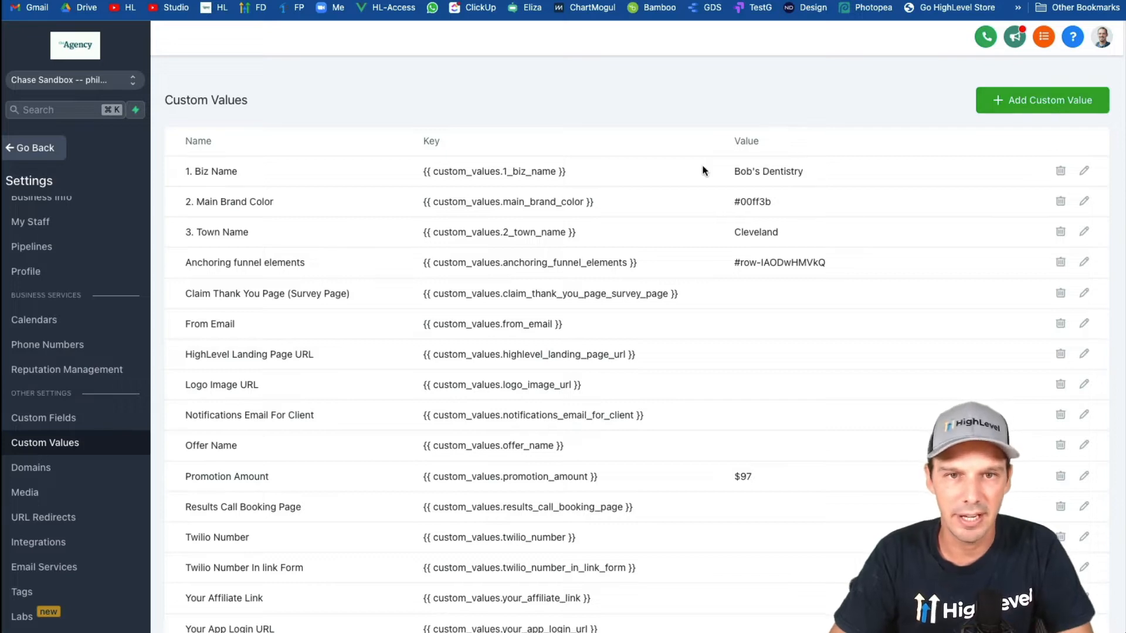
Change the value of the "1. Biz Name" custom value to "Sally's Dentistry" and save it.
left_click(1083, 174)
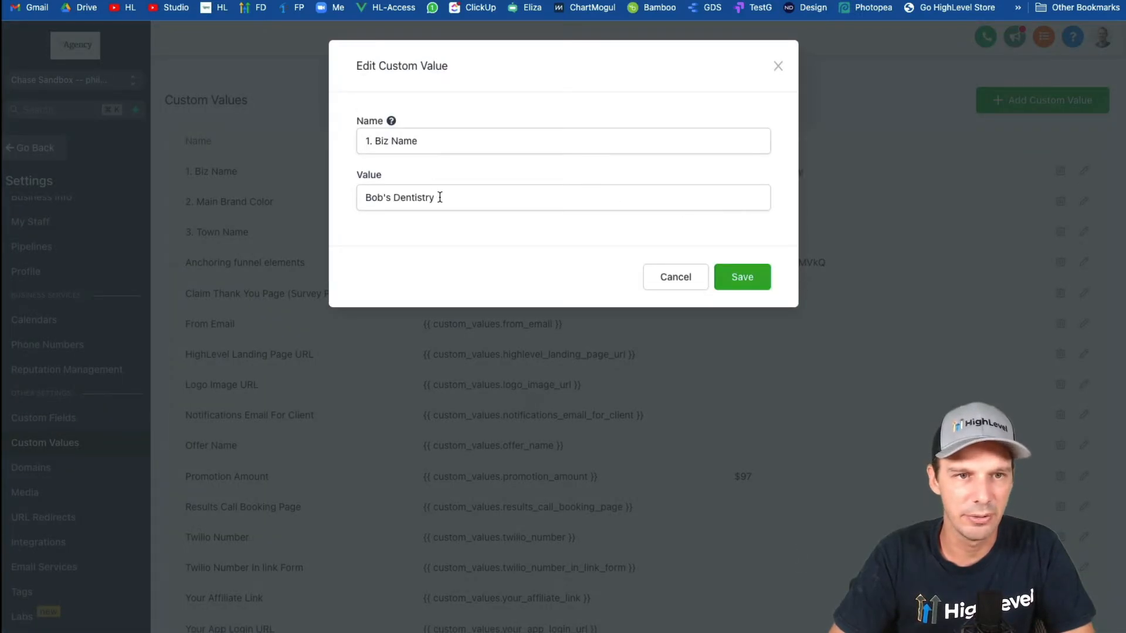
left_click_drag(383, 199, 345, 203)
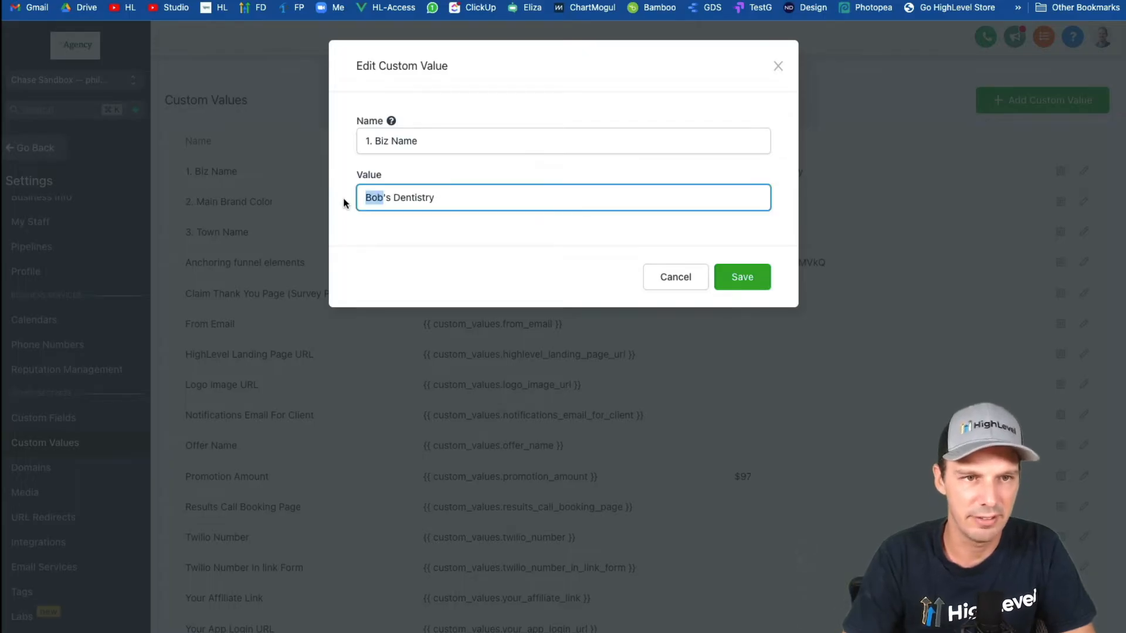
type("Sally")
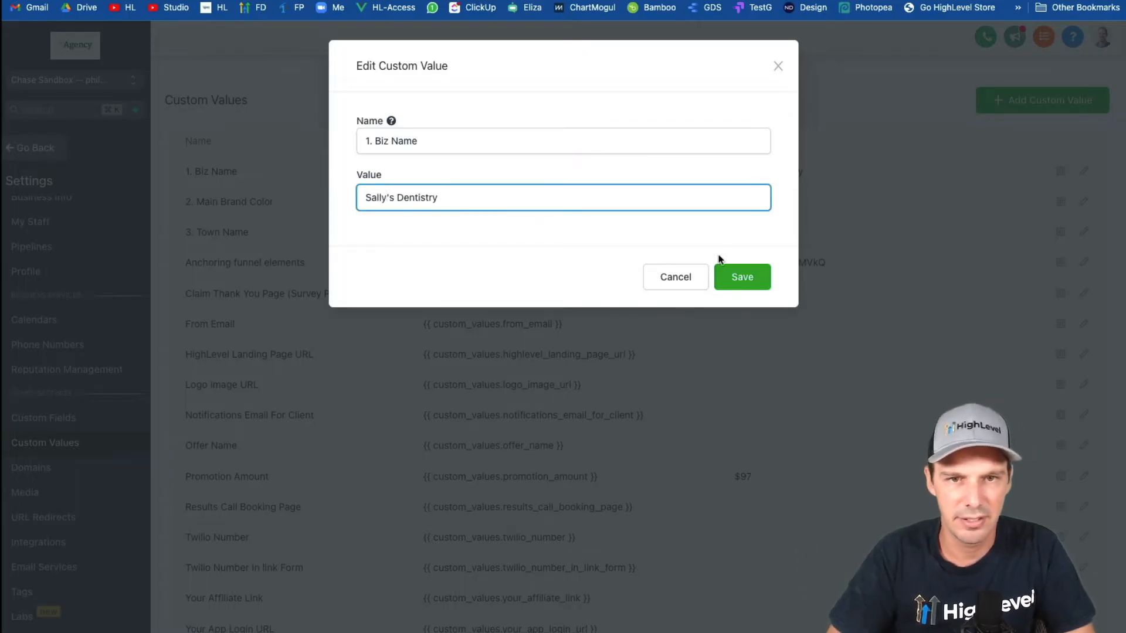
left_click(732, 272)
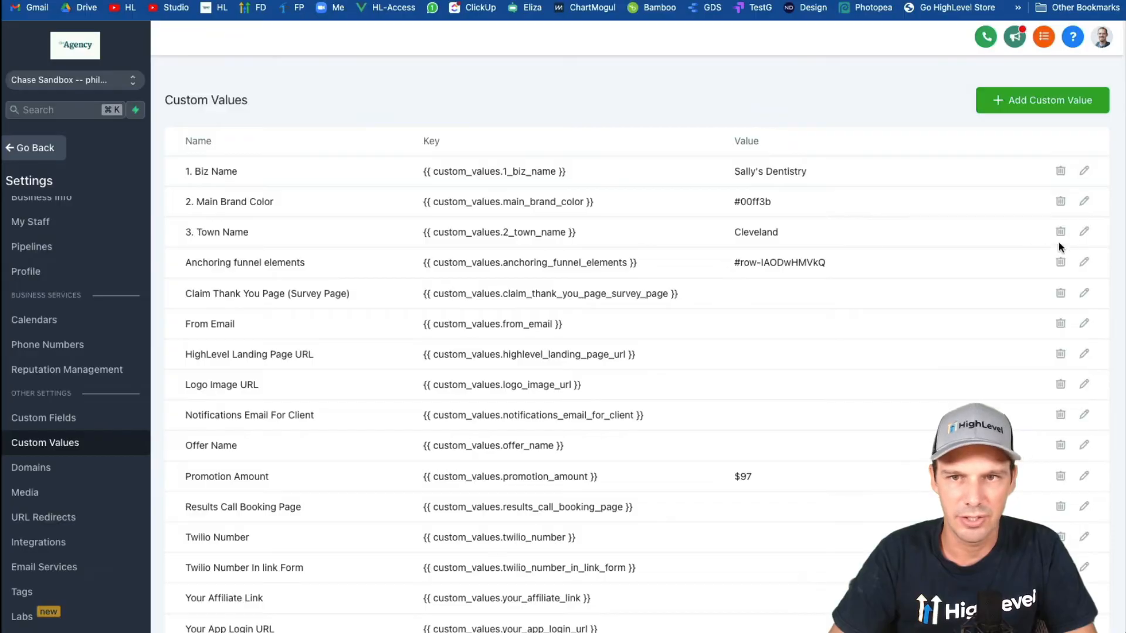
Change the value of the "3. Town Name" custom value to "Miami" and save it.
left_click(1084, 231)
double_click(420, 186)
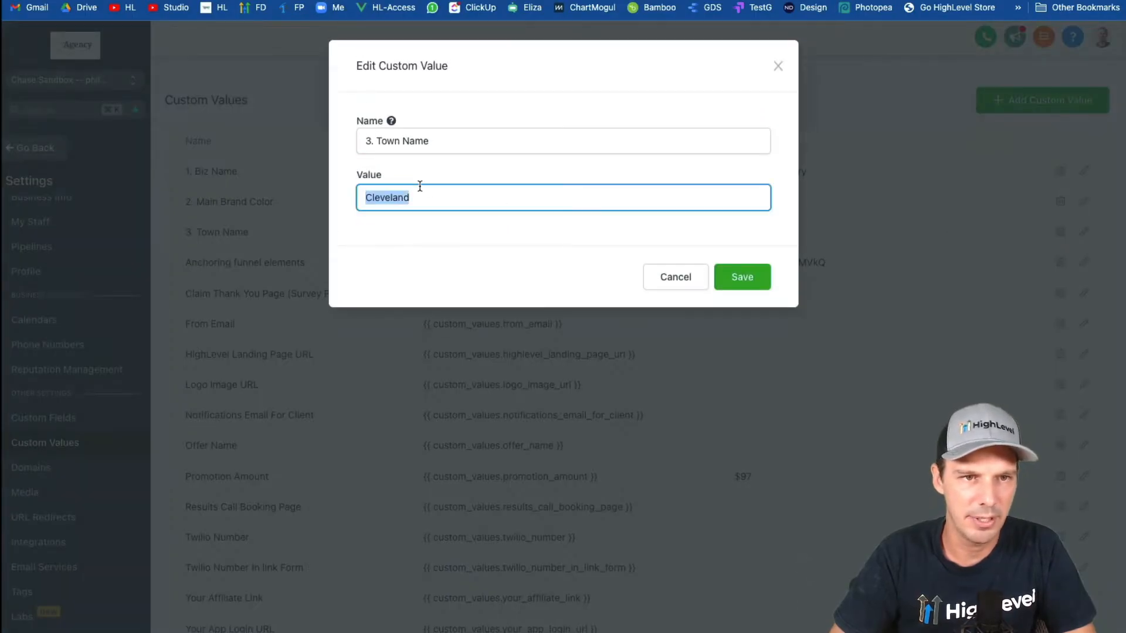
type("Miami")
left_click(733, 286)
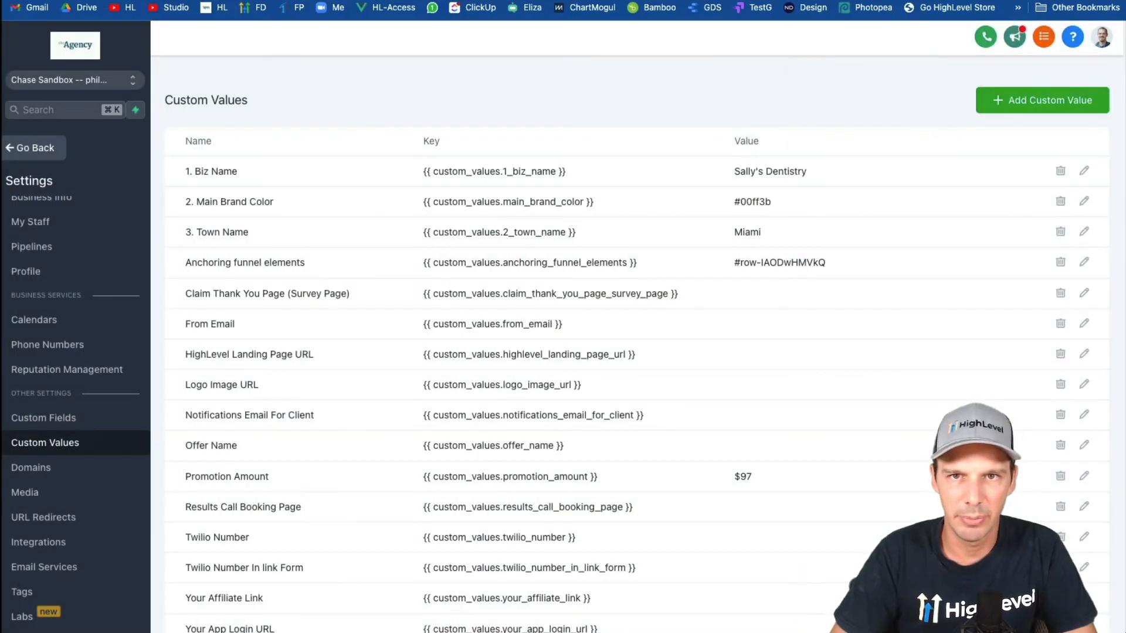
Choose a medium blue, 0495d8, in the browser's color picker extension and copy its hex code.
left_click(903, 2)
left_click(874, 10)
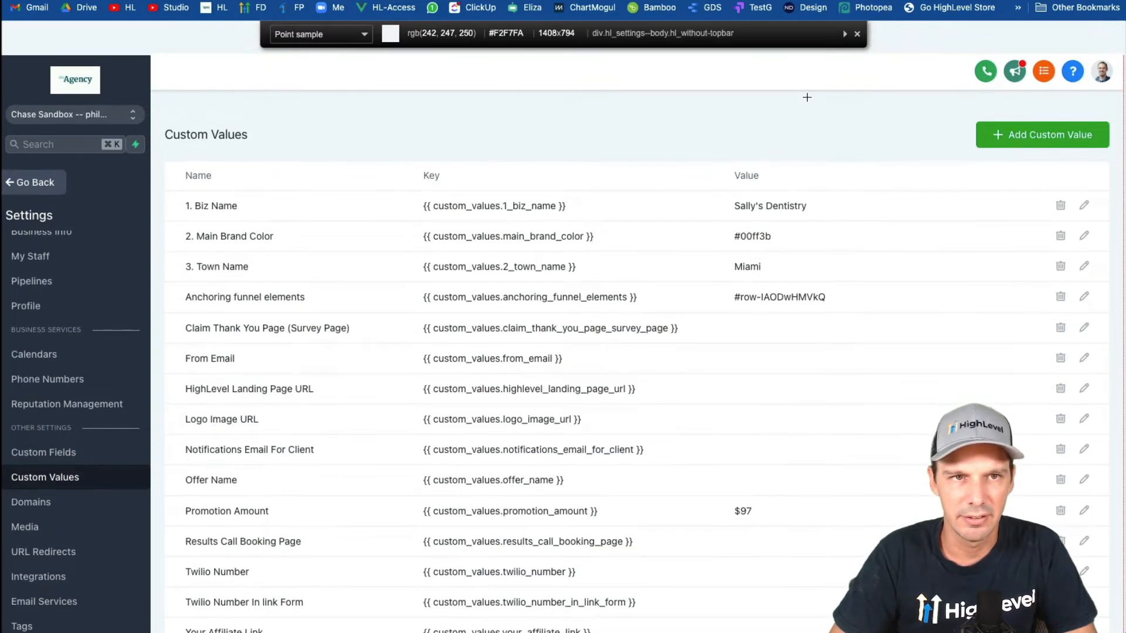
left_click(916, 2)
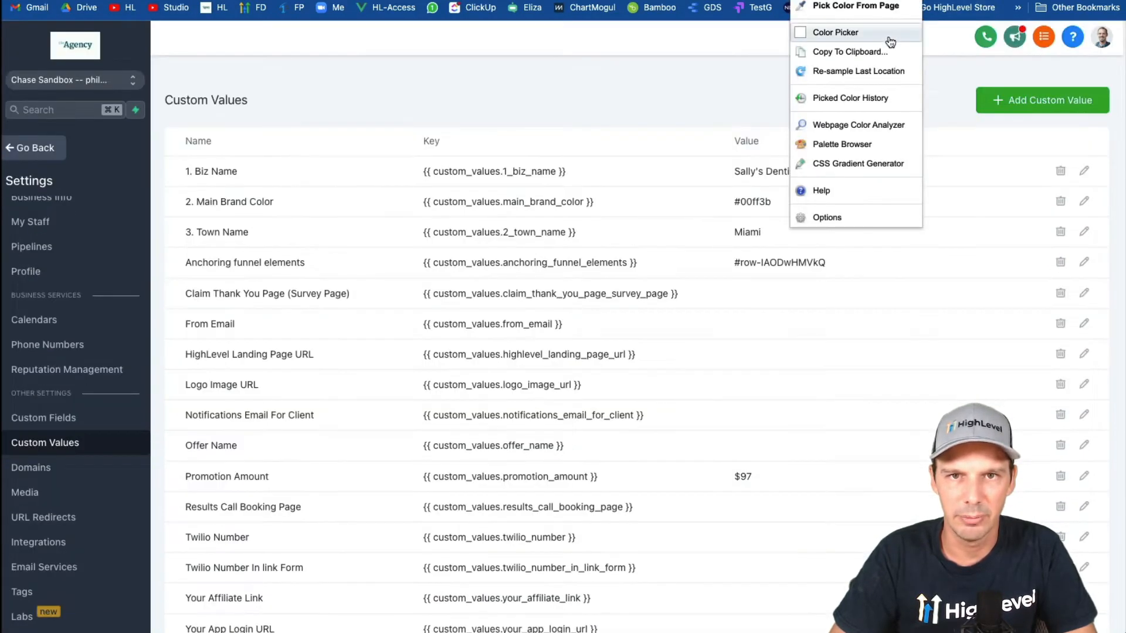
left_click(889, 35)
mouse_move(745, 109)
left_mouse_down()
mouse_move(745, 136)
mouse_move(746, 98)
left_mouse_up()
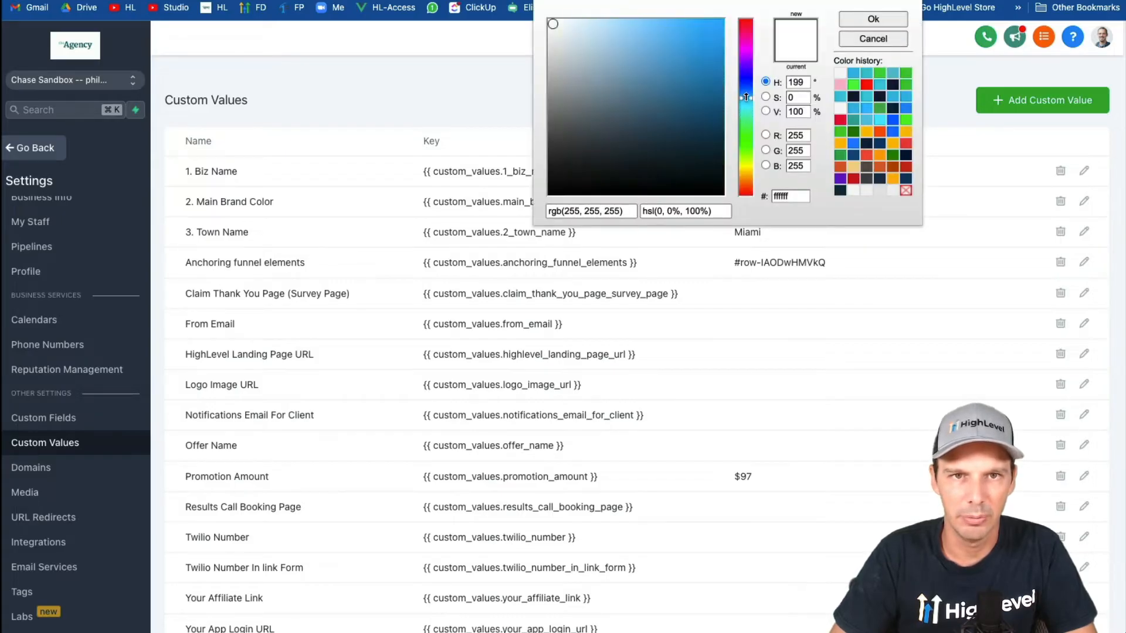
left_click(720, 45)
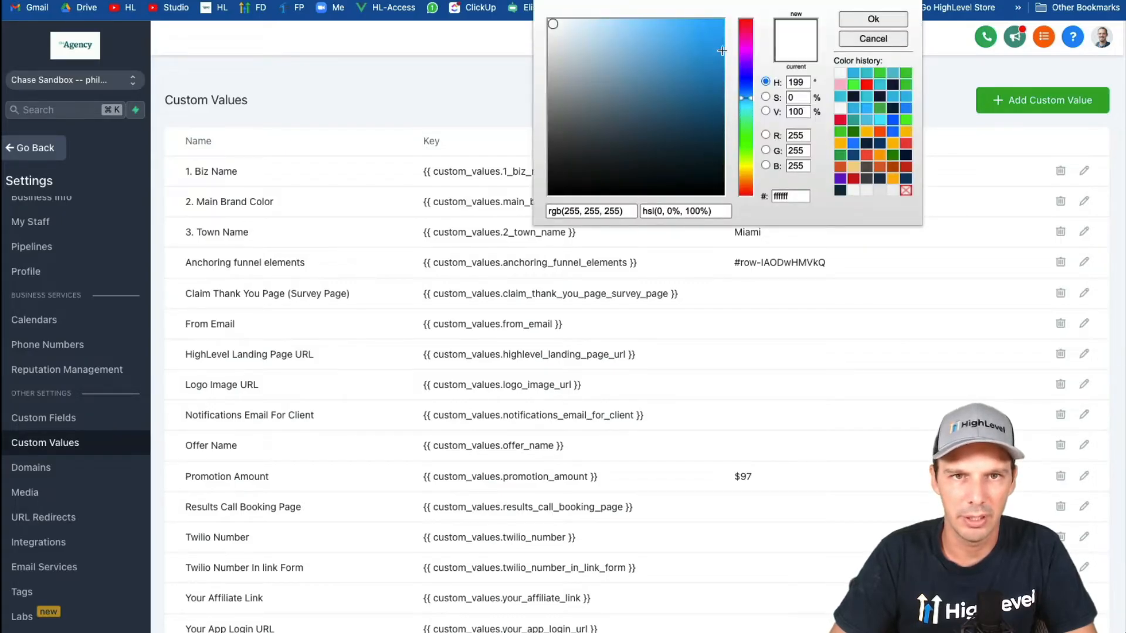
double_click(789, 196)
key("ctrl+c")
left_click(889, 25)
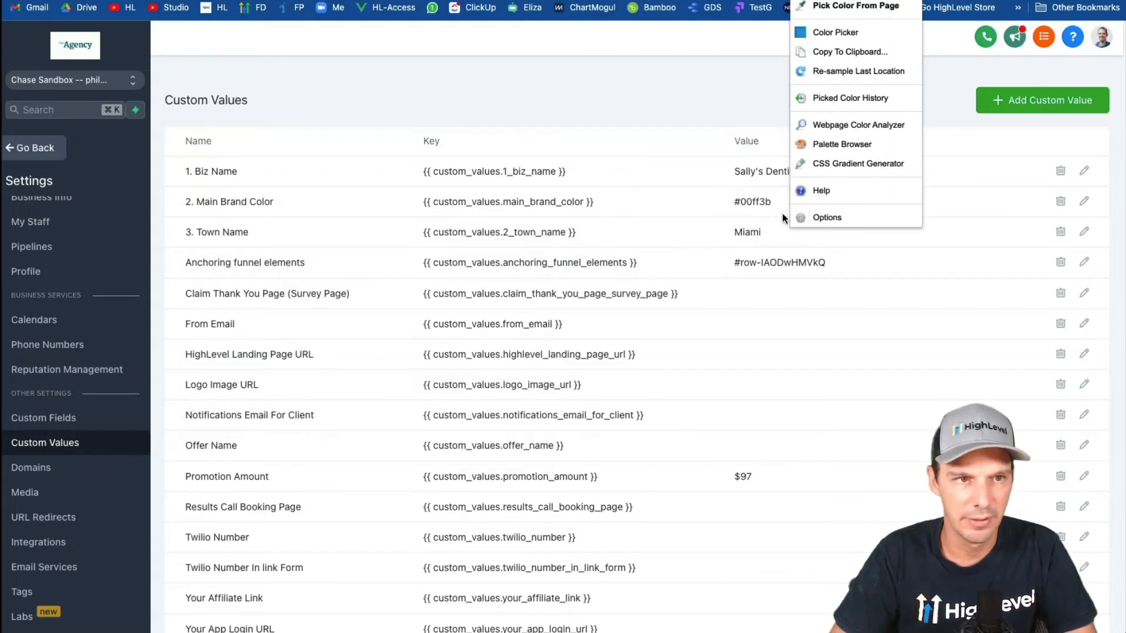
Set the "2. Main Brand Color" custom value to #0495d8 and save it.
left_click(1083, 201)
triple_click(497, 188)
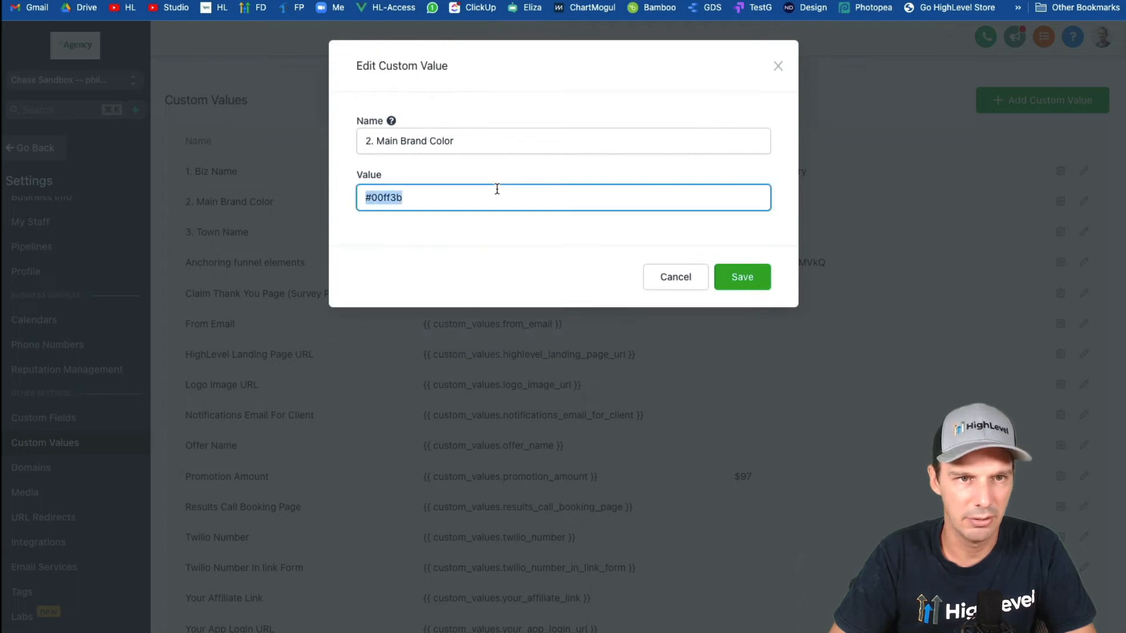
key("ctrl+v")
left_click(368, 197)
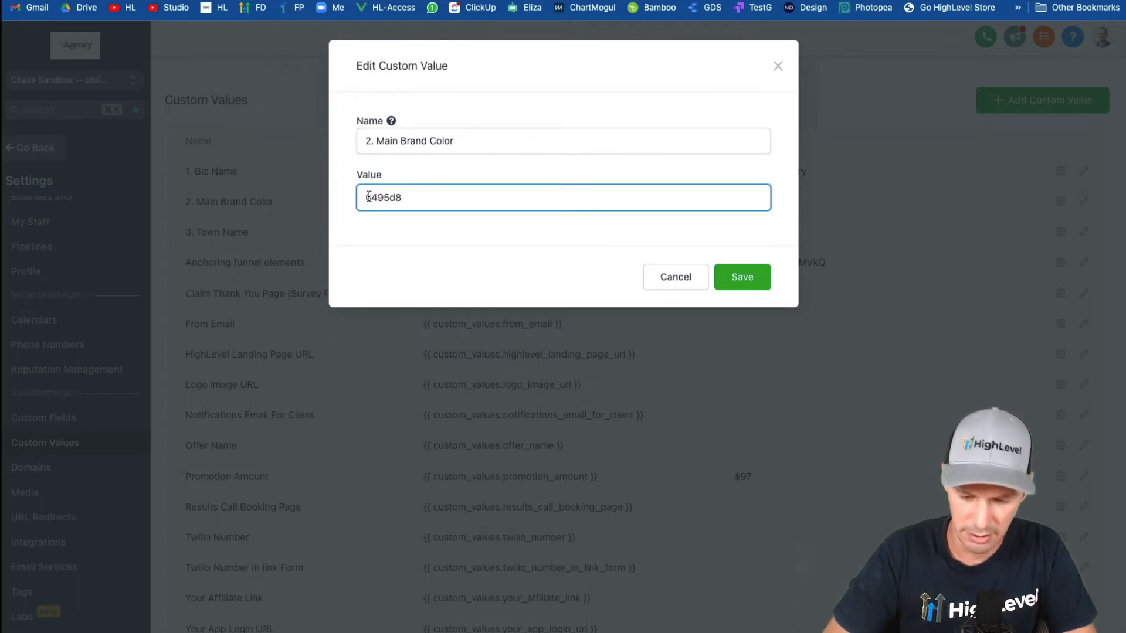
type("#")
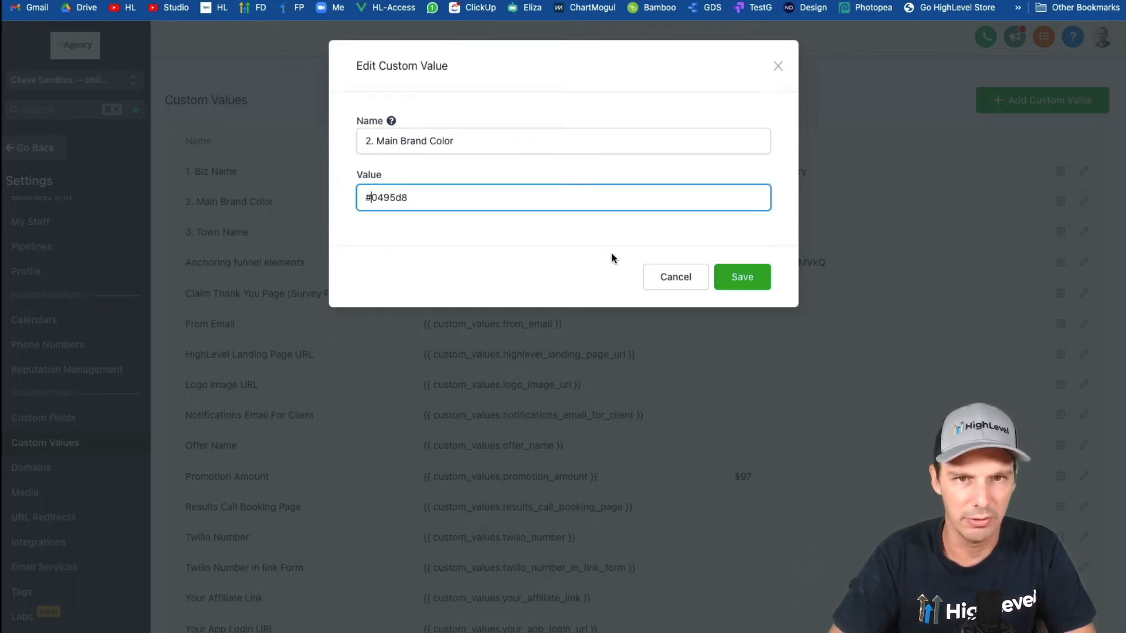
left_click(741, 277)
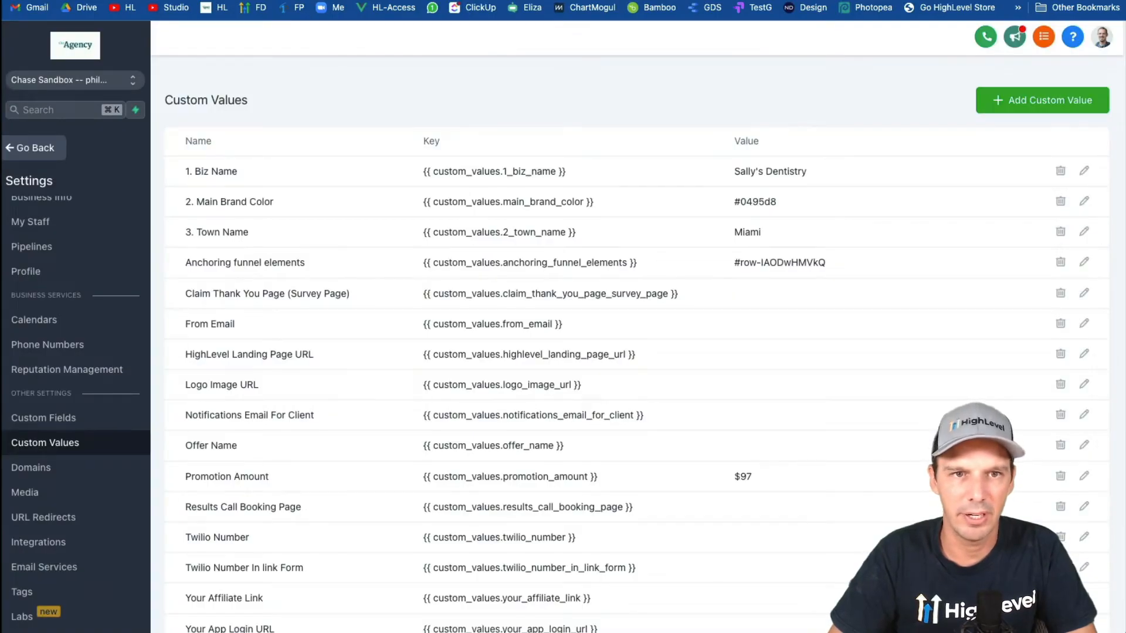
Switch to the landing page preview, reload it and check the business name, town name and brand color.
left_click(850, 0)
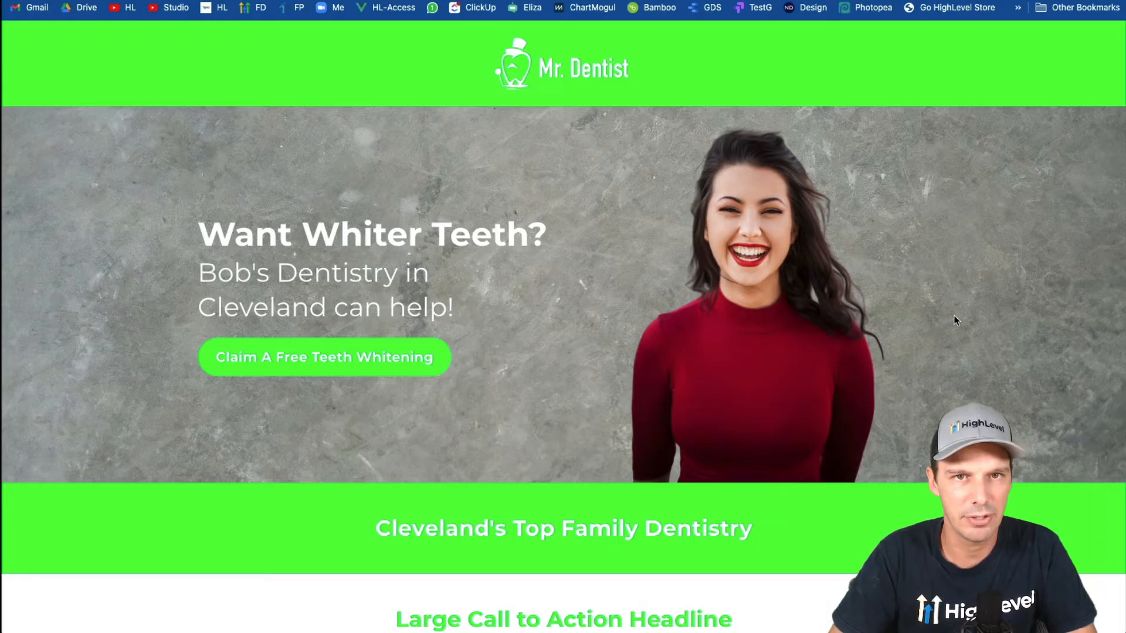
key("super+r")
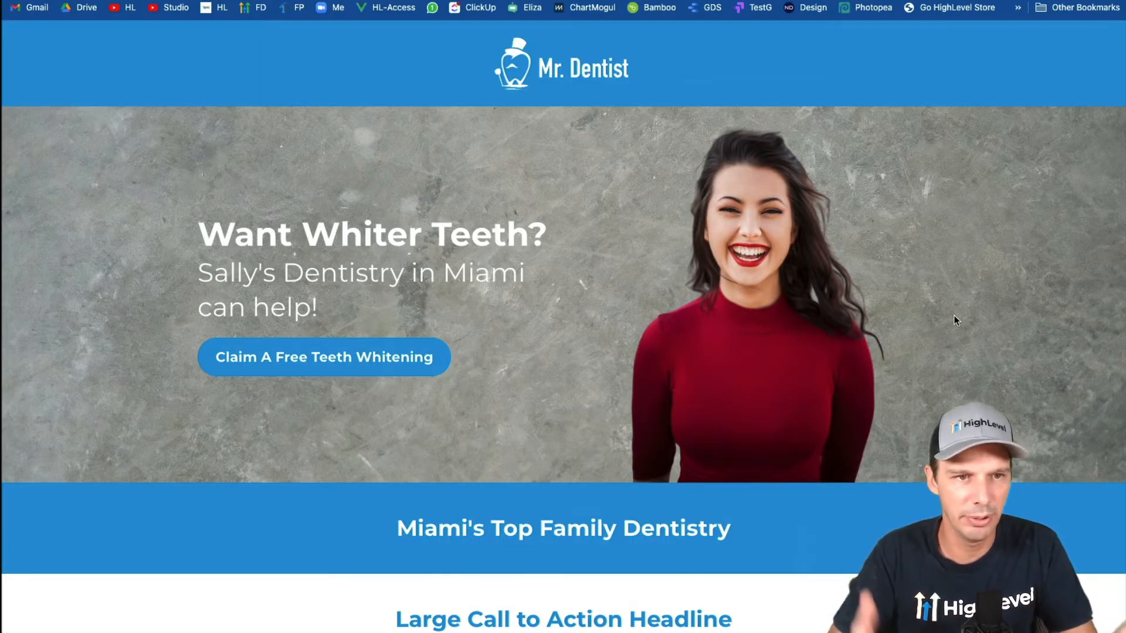
left_click_drag(259, 273, 160, 275)
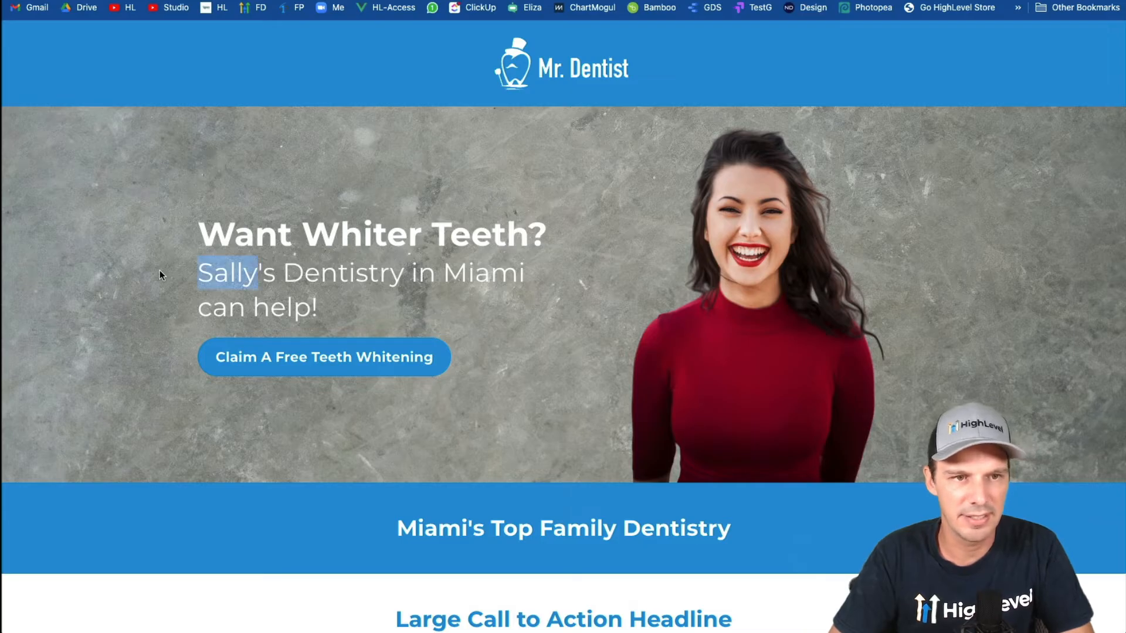
double_click(465, 271)
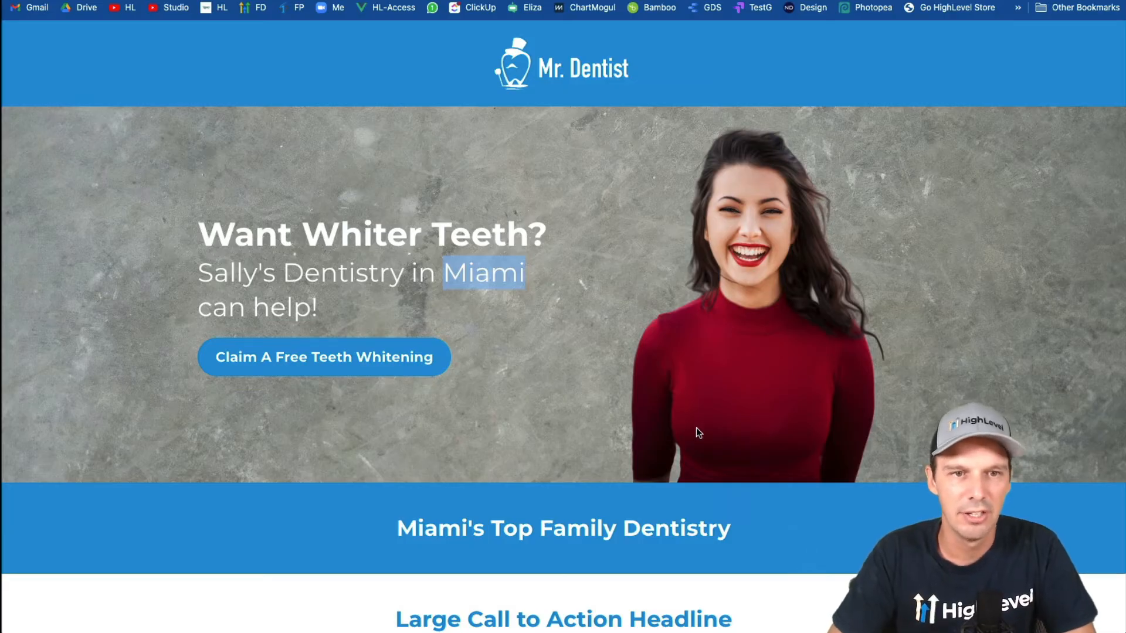
left_click(590, 369)
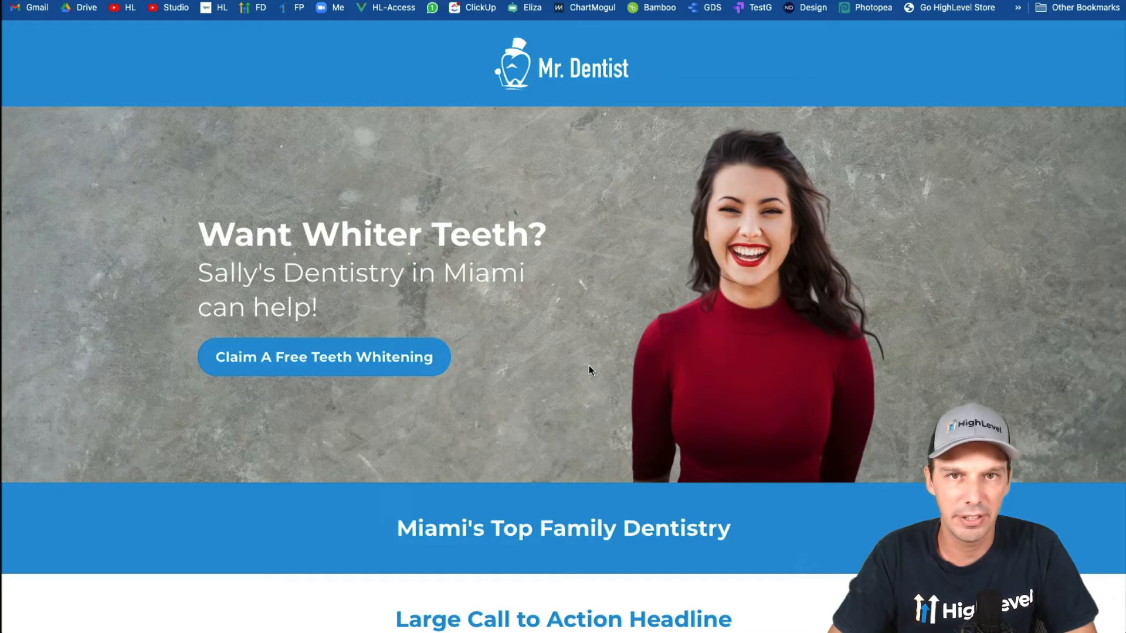
Return to the custom values list and start a new custom value named "4. Secondary Brand Color".
left_click(692, 0)
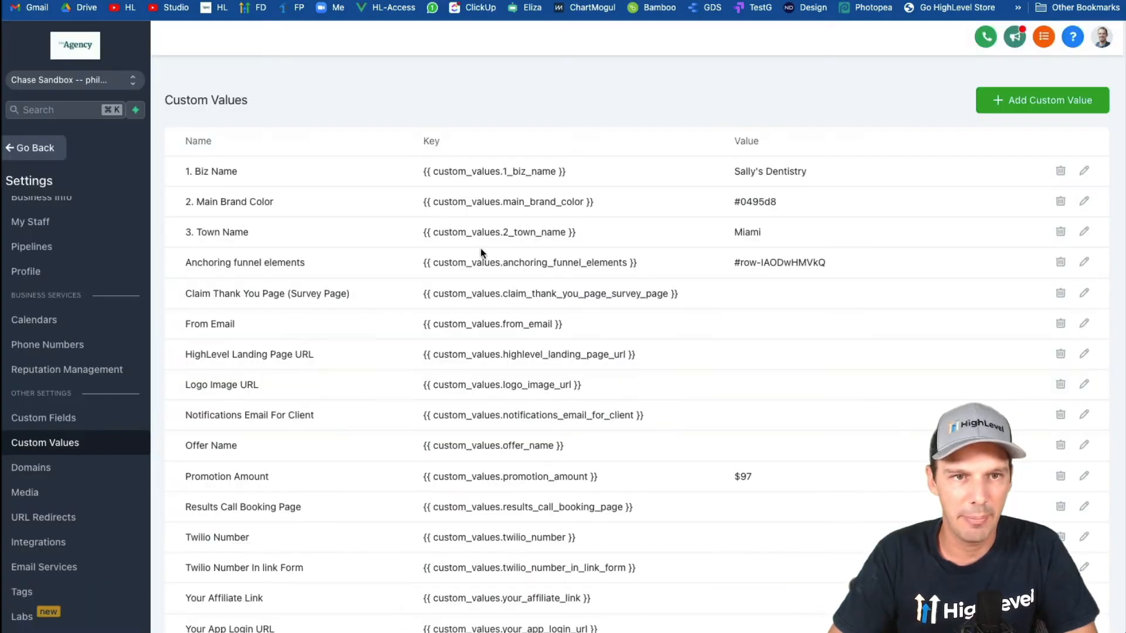
left_click(1046, 110)
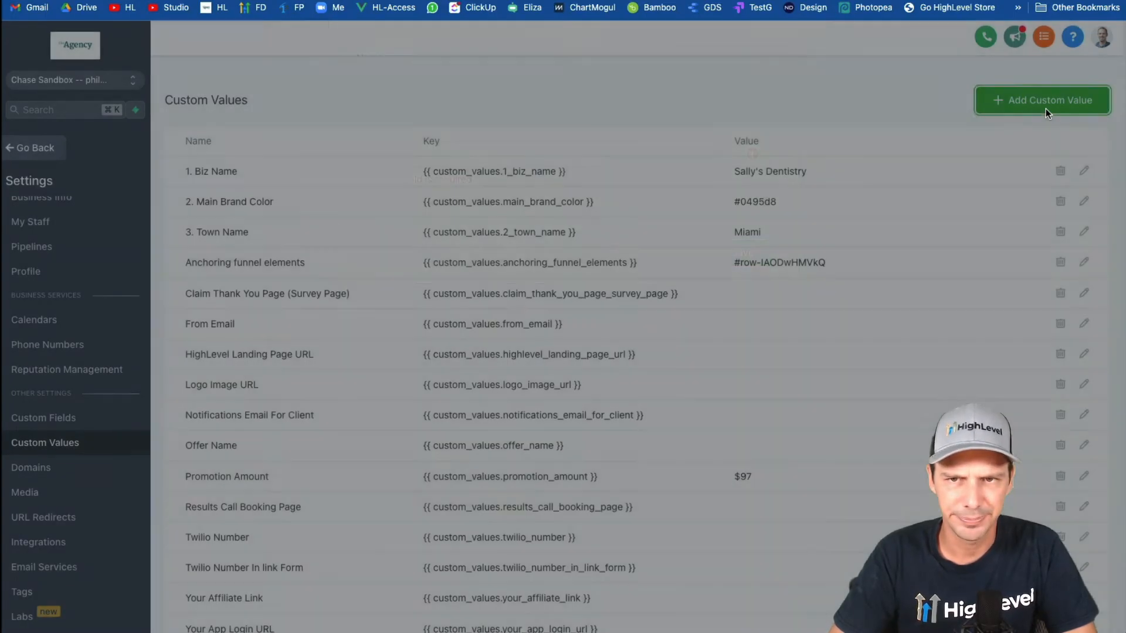
left_click(492, 145)
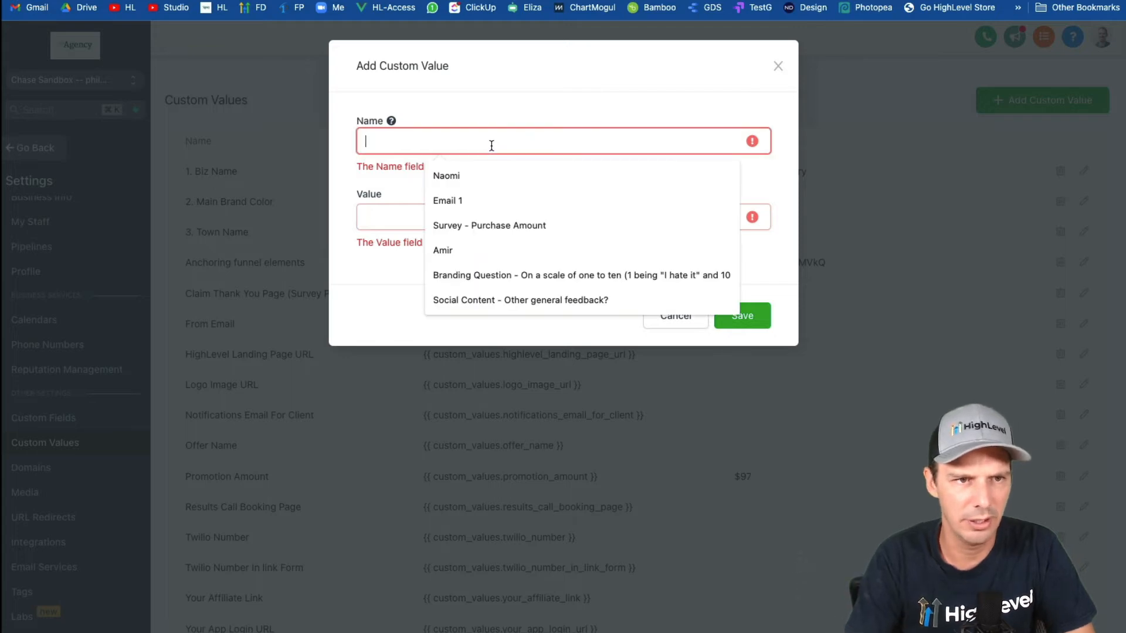
type("4")
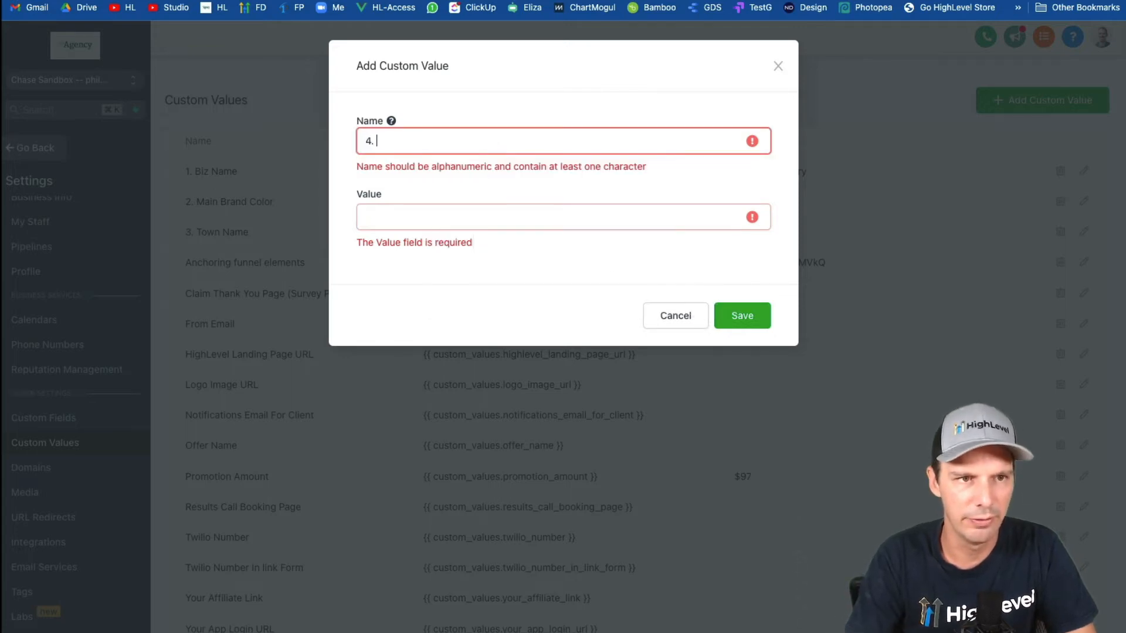
type(". @")
key("BackSpace")
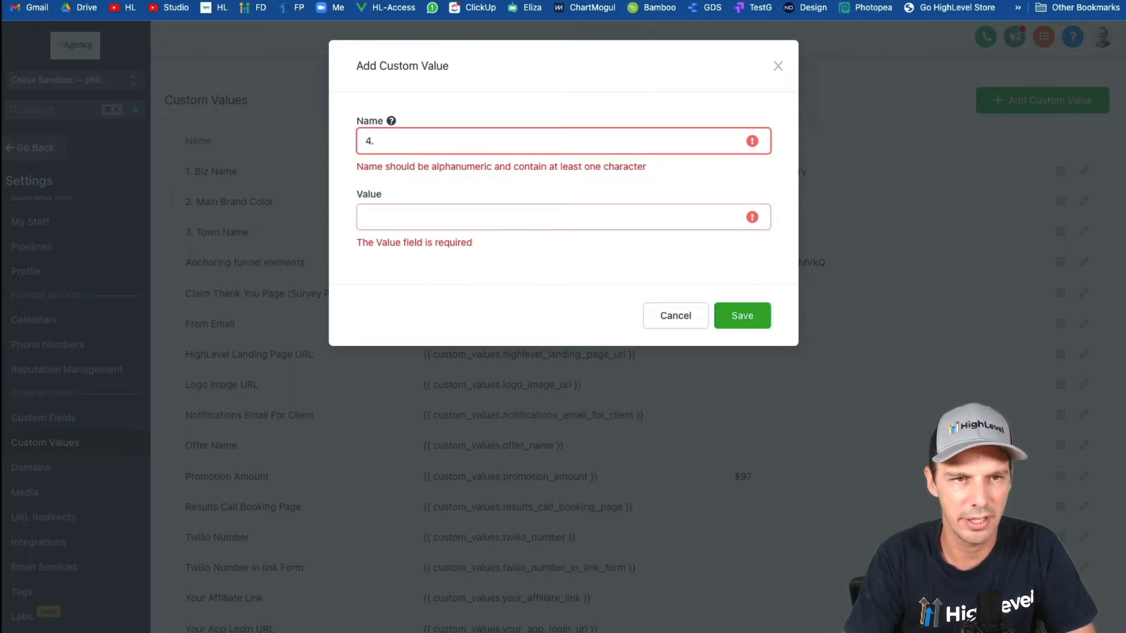
type("Secondary Brand Color")
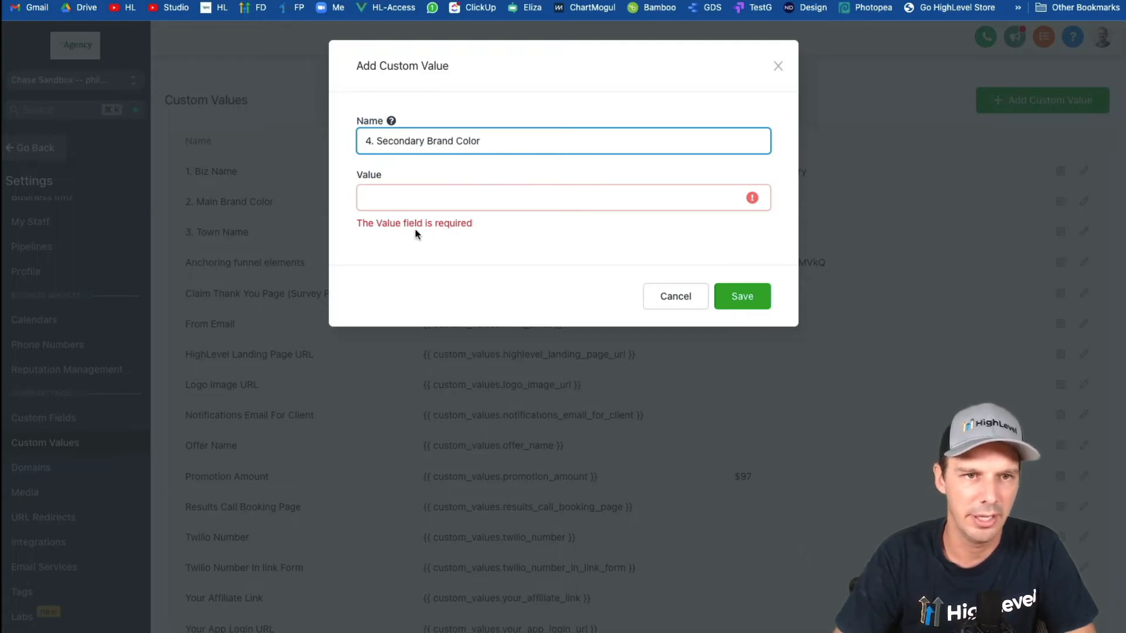
left_click(414, 201)
key("ctrl+v")
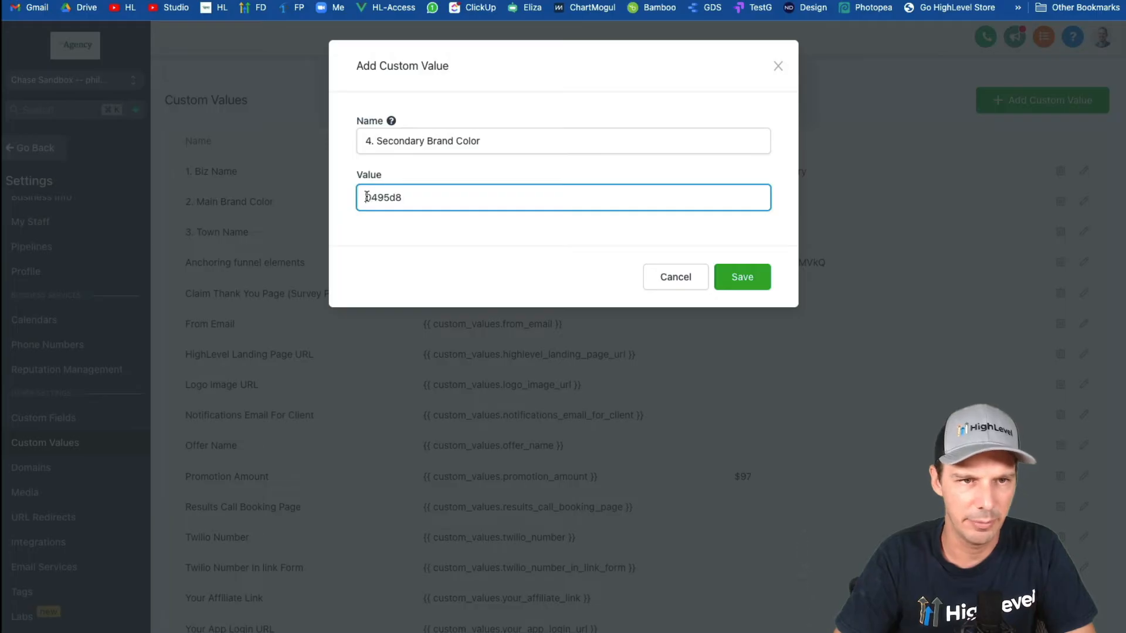
key("super+Left")
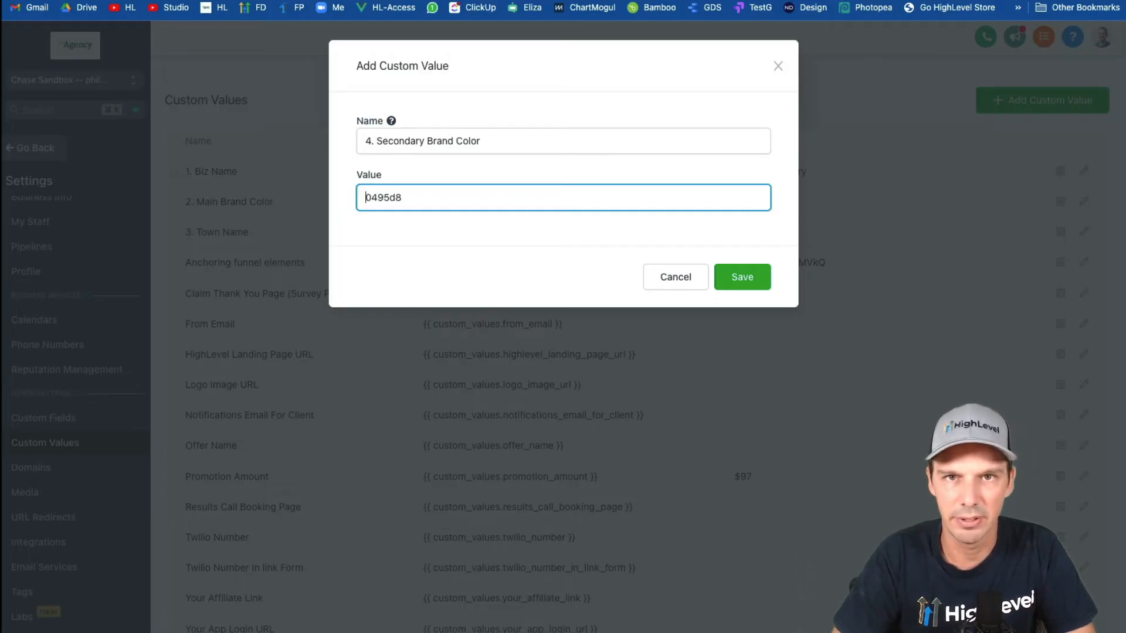
Choose a deeper blue, 043fd6, in the color picker extension and copy its hex code.
left_click(912, 1)
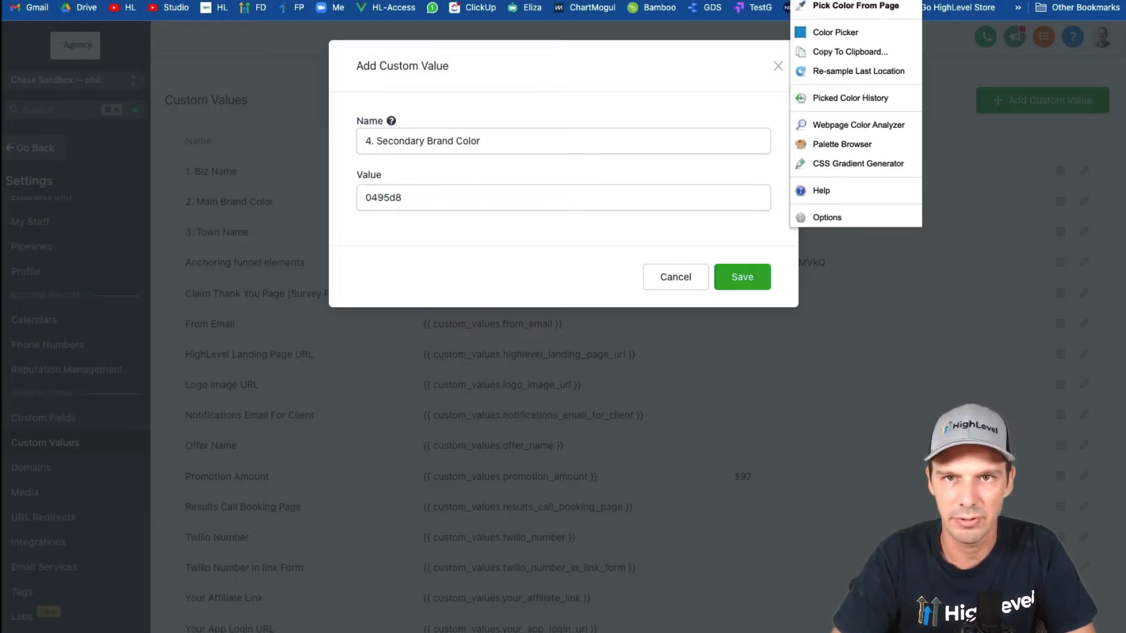
left_click(864, 32)
left_click_drag(746, 99, 745, 86)
double_click(792, 197)
key("ctrl+c")
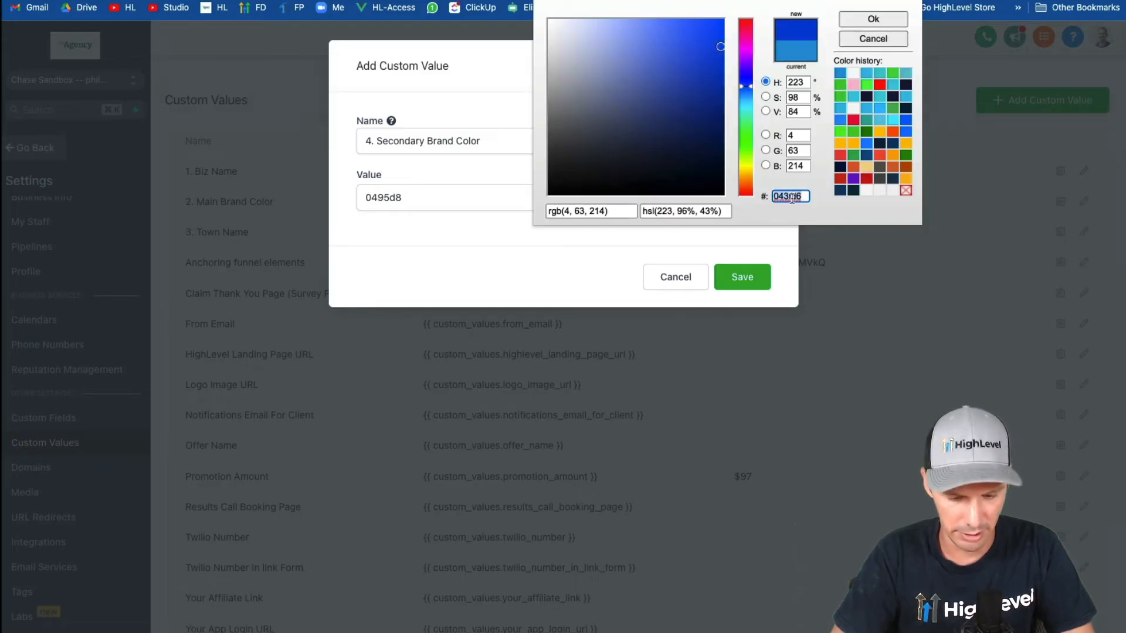
left_click(874, 19)
Set the value of the new secondary brand color to #043fd6 and save the custom value.
left_click(405, 207)
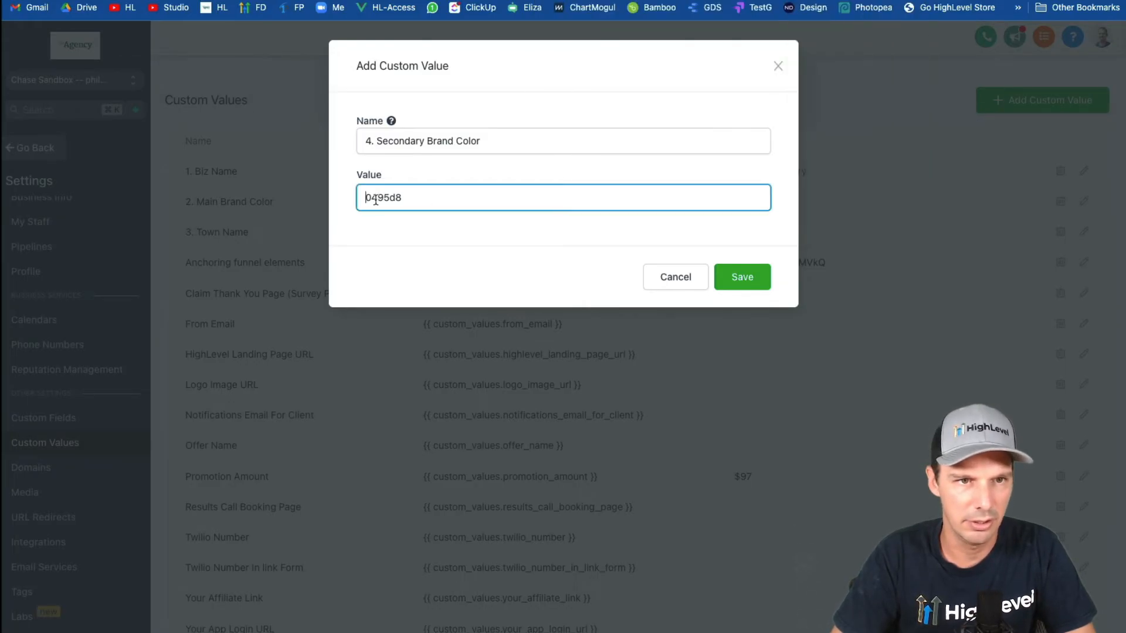
double_click(370, 198)
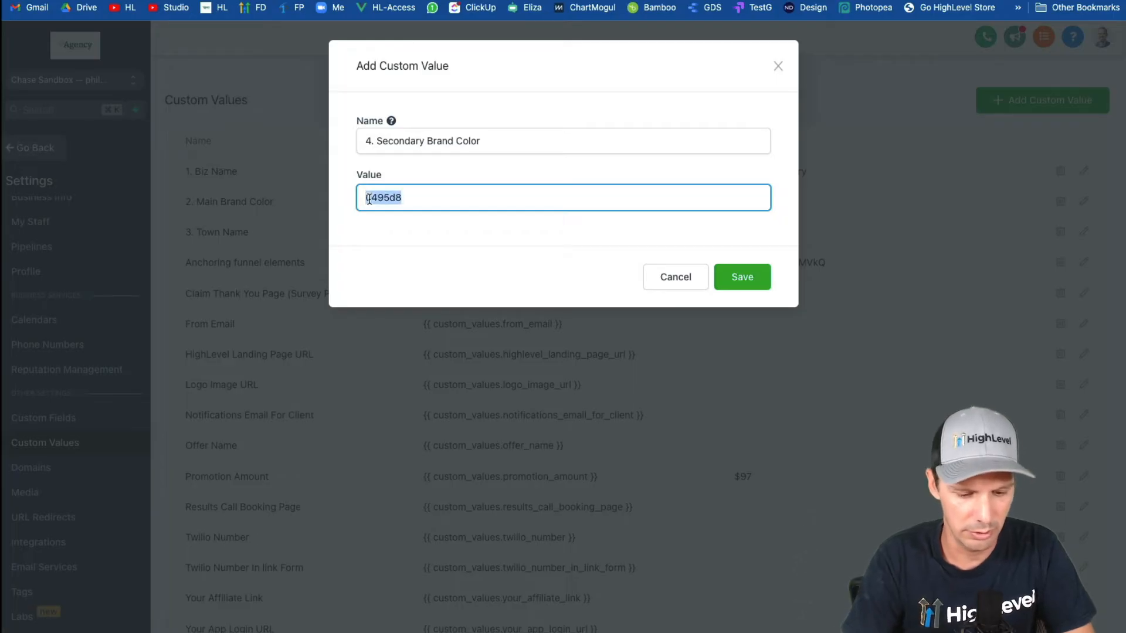
type("#")
key("ctrl+v")
left_click(750, 281)
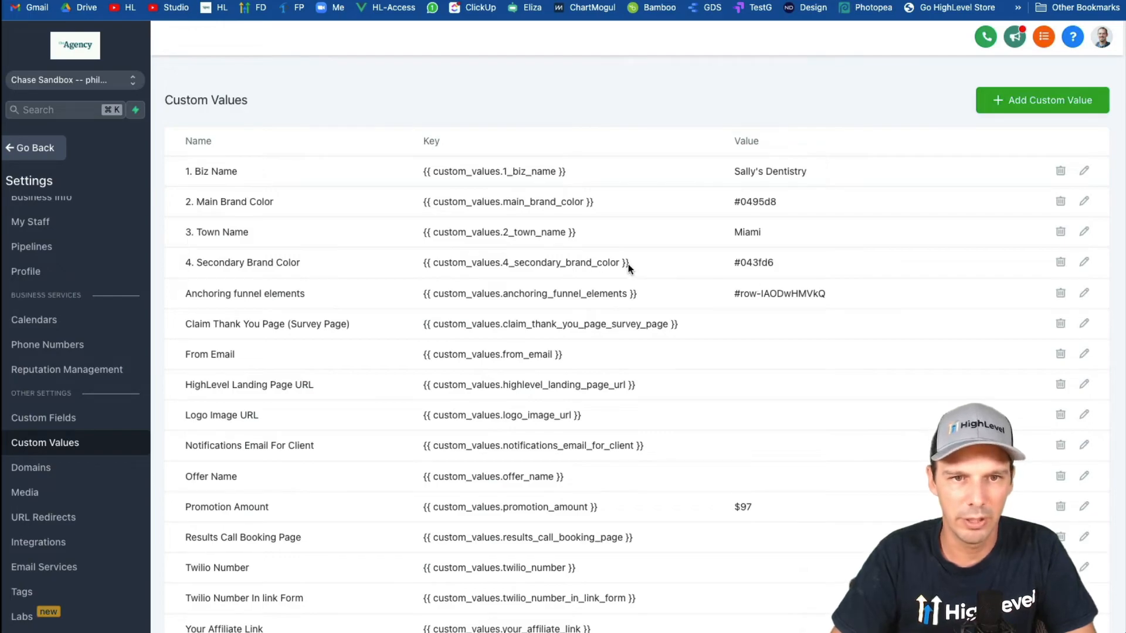
Copy the key {{ custom_values.4_secondary_brand_color }} from the custom values list and switch to the landing page editor.
left_click_drag(628, 264, 421, 261)
key("ctrl+c")
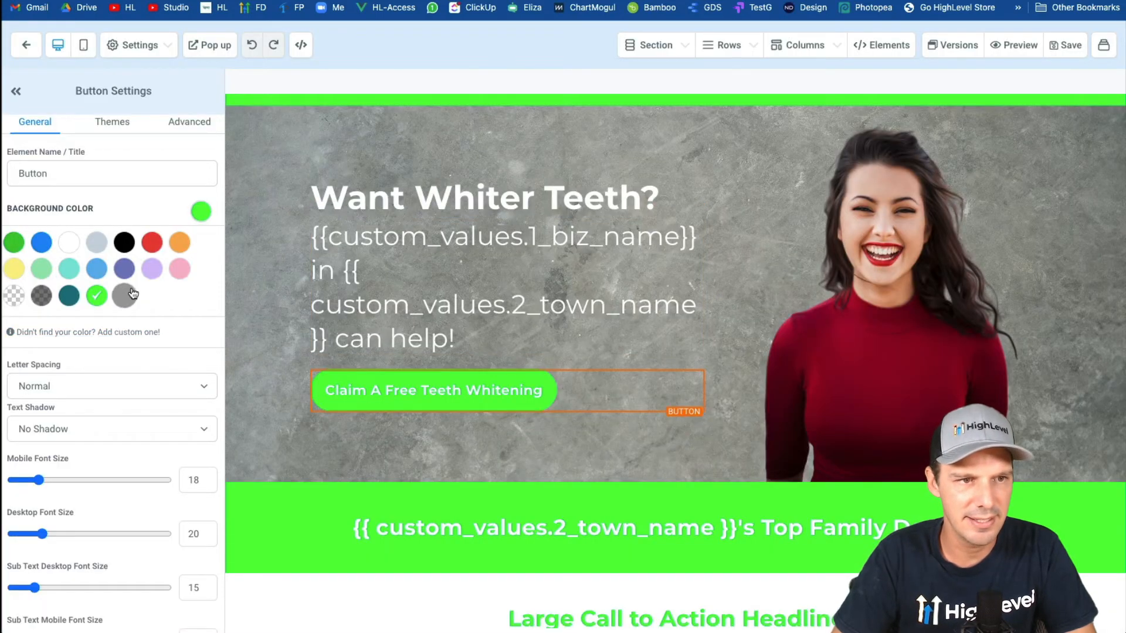
scroll(365, 178, "up", 1)
scroll(241, 437, "down", 2)
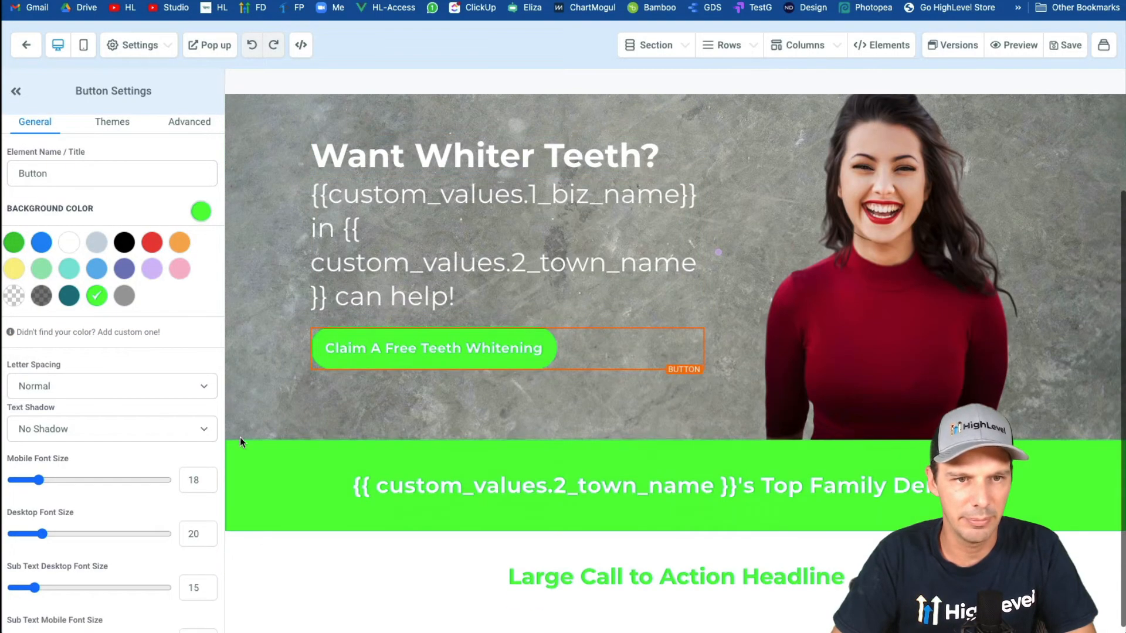
Start a custom background color for the "Top Family Dentistry" section, using {{ custom_values.4_secondary_brand_color }} as its color value.
left_click(260, 475)
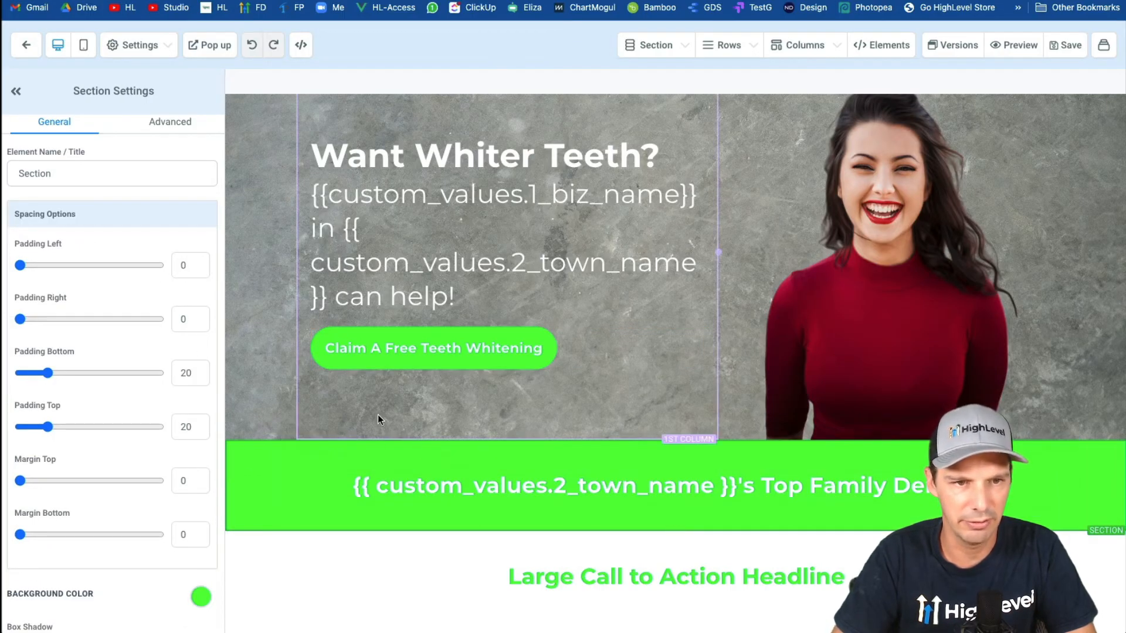
scroll(172, 266, "down", 3)
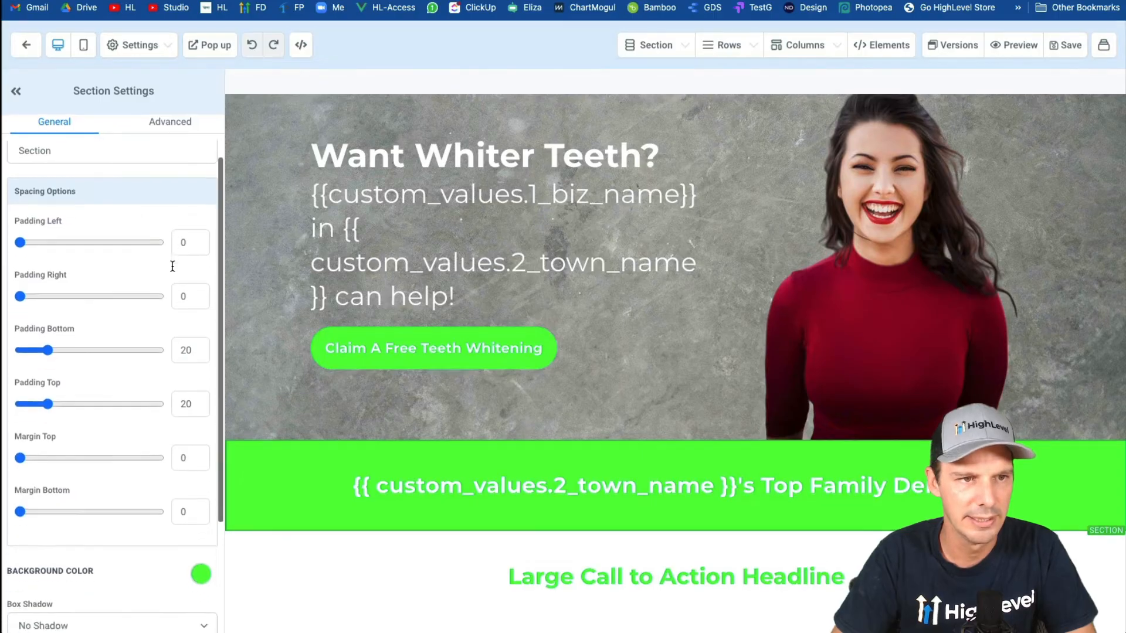
left_click(204, 438)
scroll(173, 431, "down", 2)
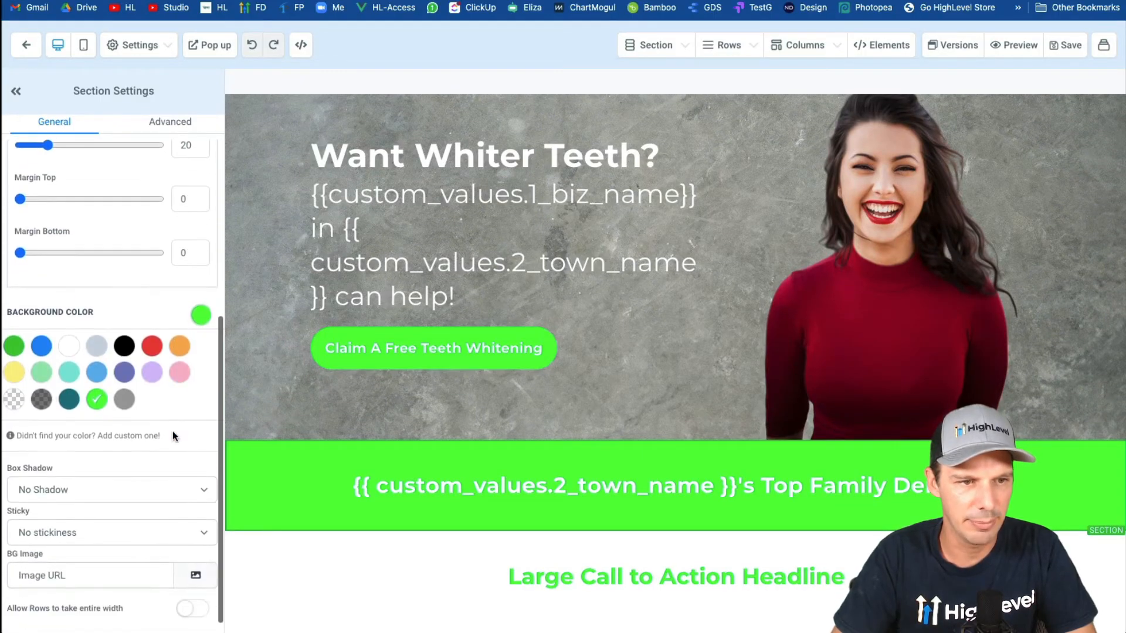
left_click(117, 435)
scroll(117, 433, "down", 1)
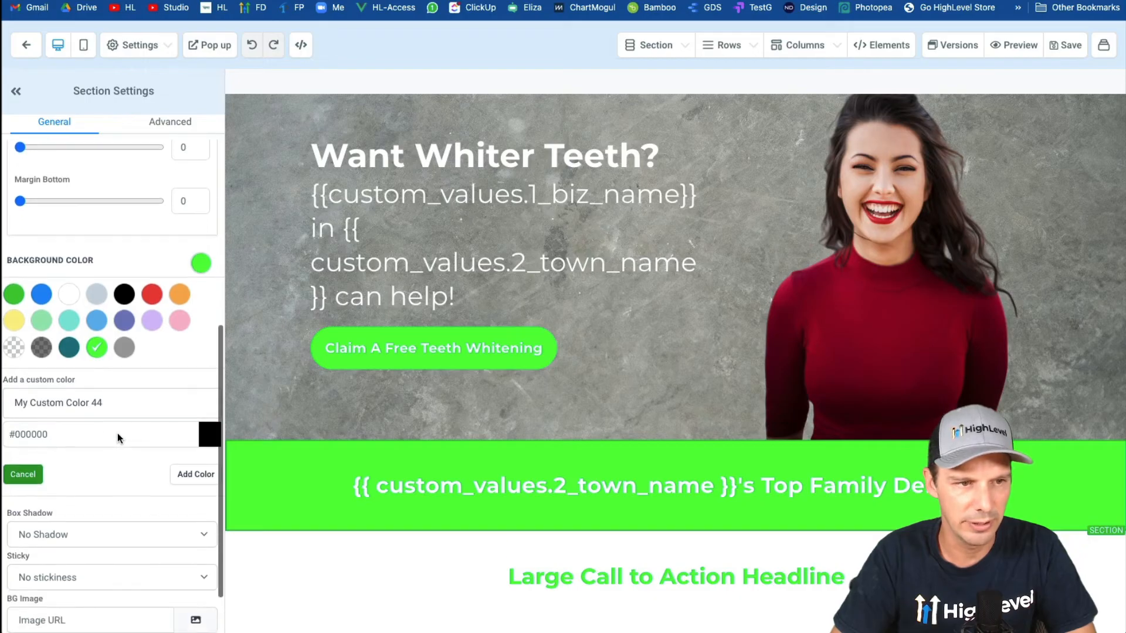
triple_click(67, 434)
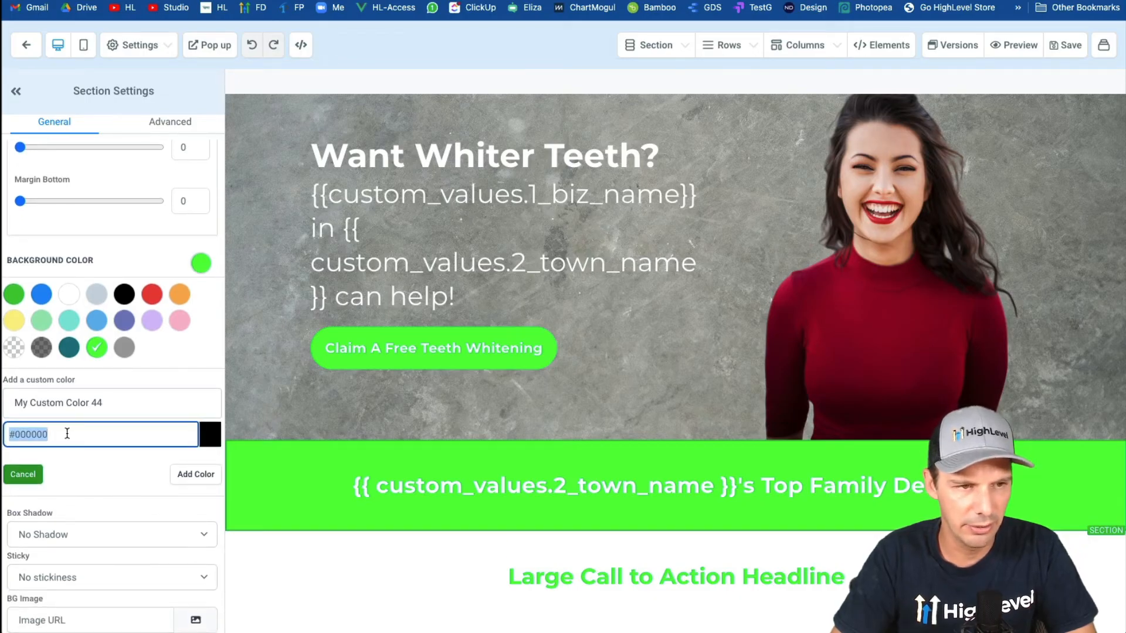
key("ctrl+v")
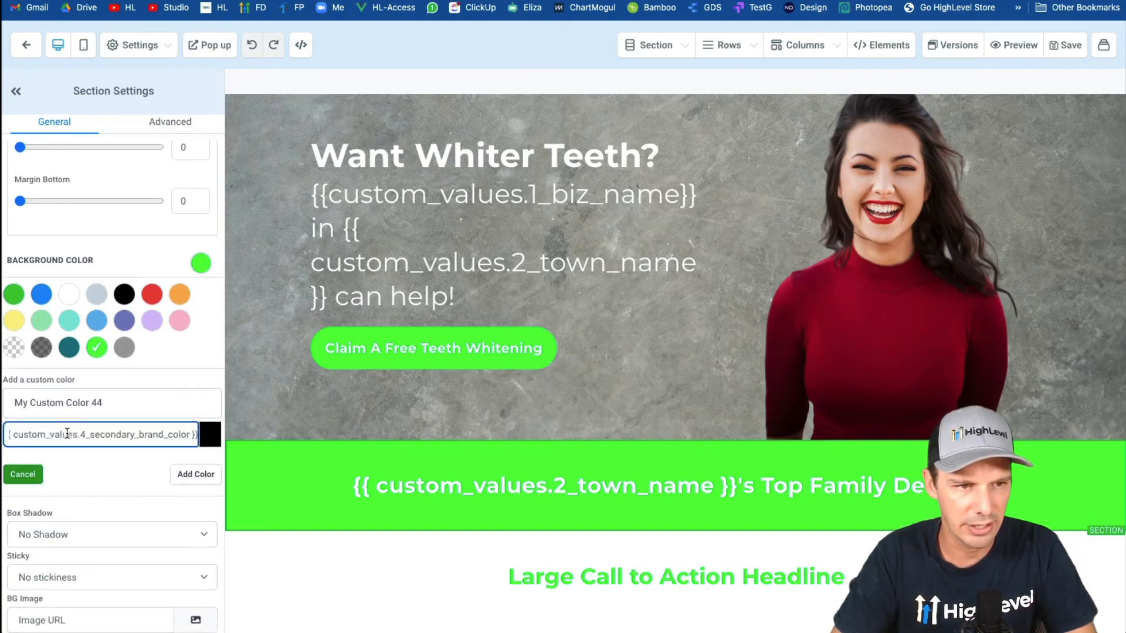
Name the custom color "Secondary Brand Color", add it to the palette and apply it to the section background.
triple_click(109, 404)
type("Sec")
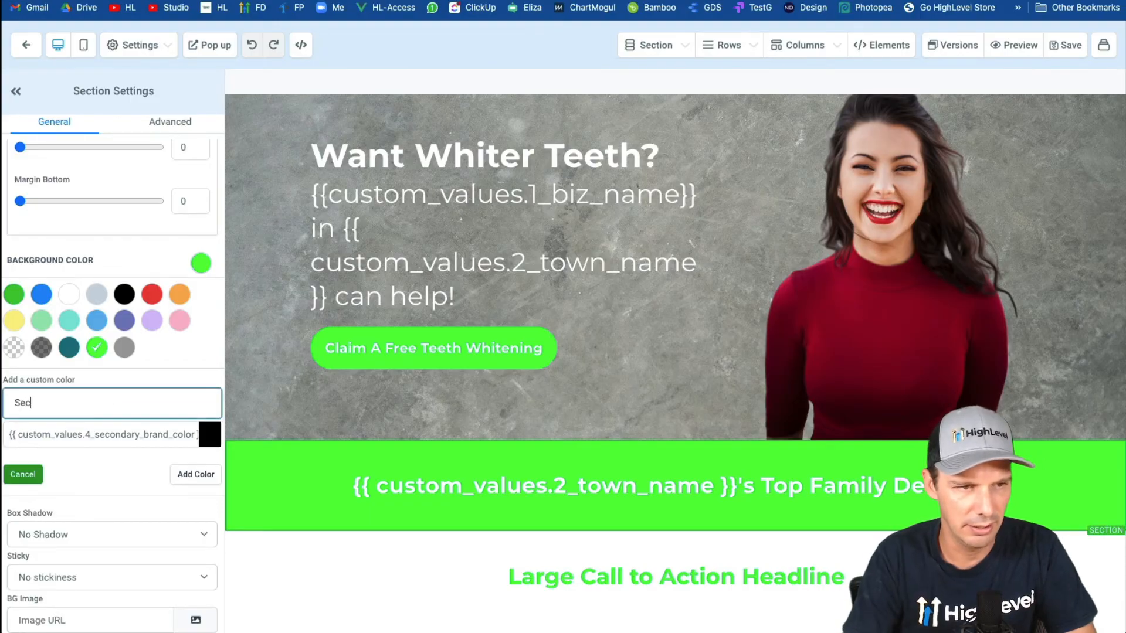
type("ondary Brand")
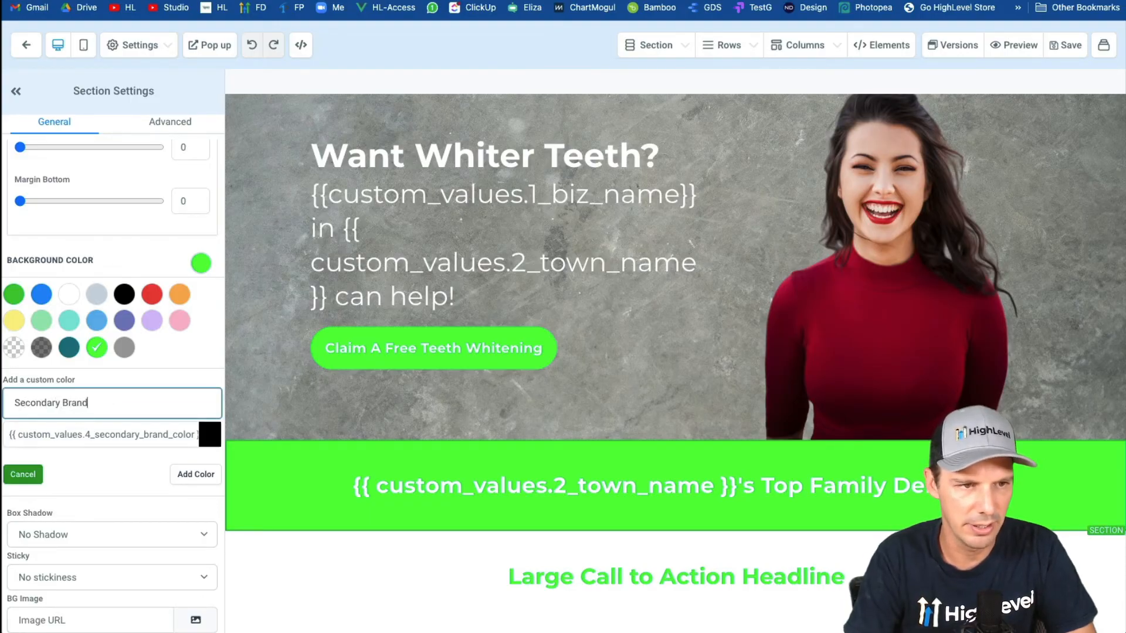
type(" Color")
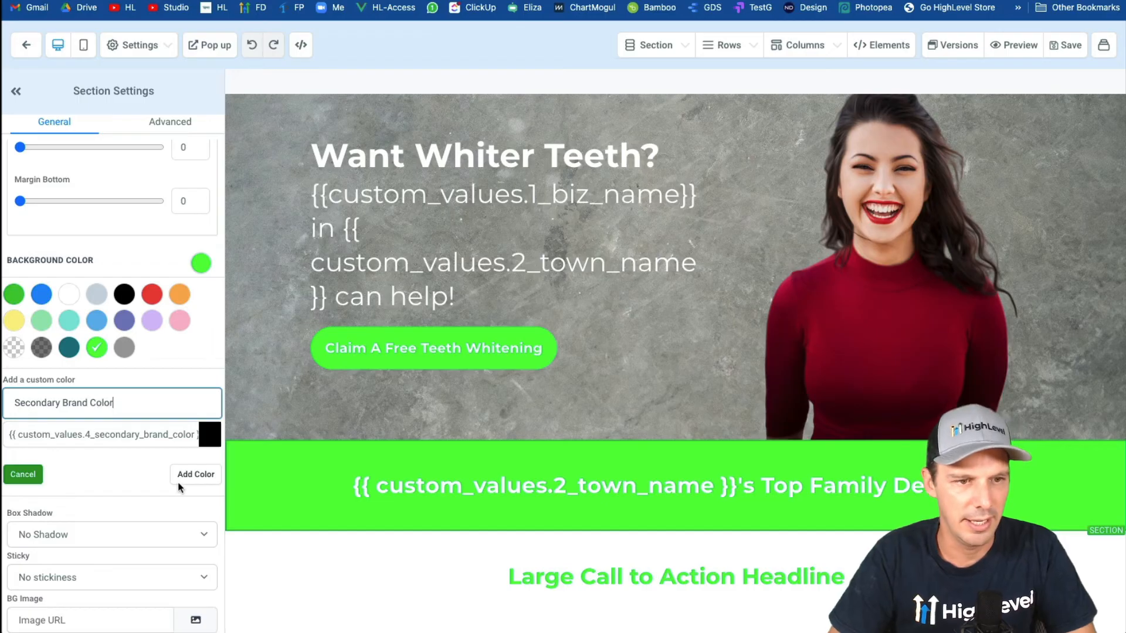
left_click(182, 479)
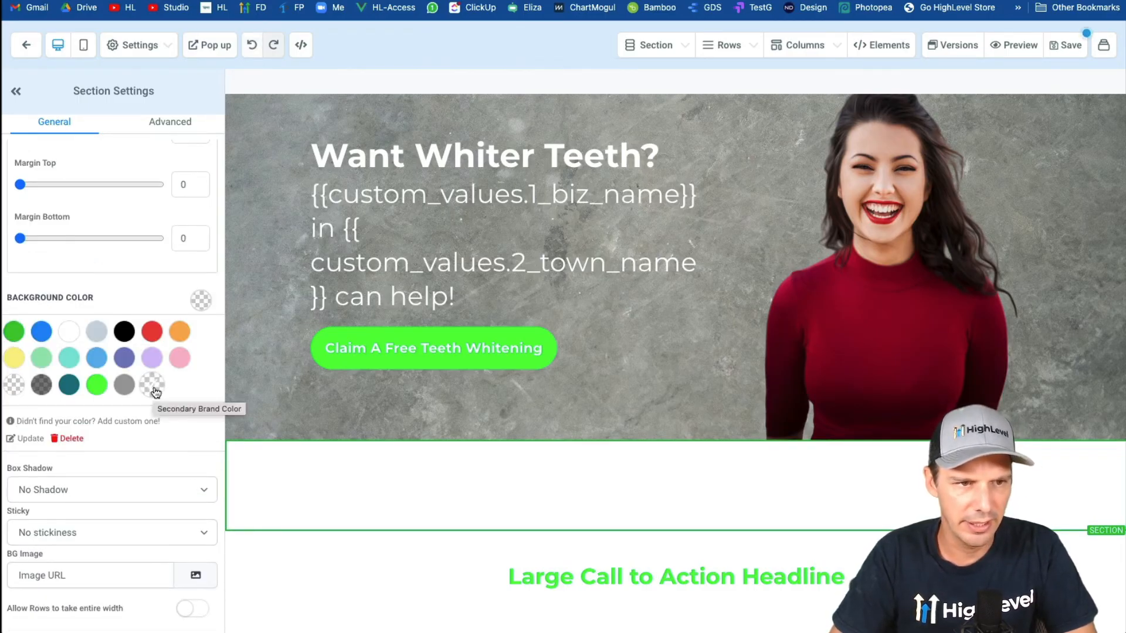
Save the landing page and reload its preview to check the section's background color.
left_click(1064, 45)
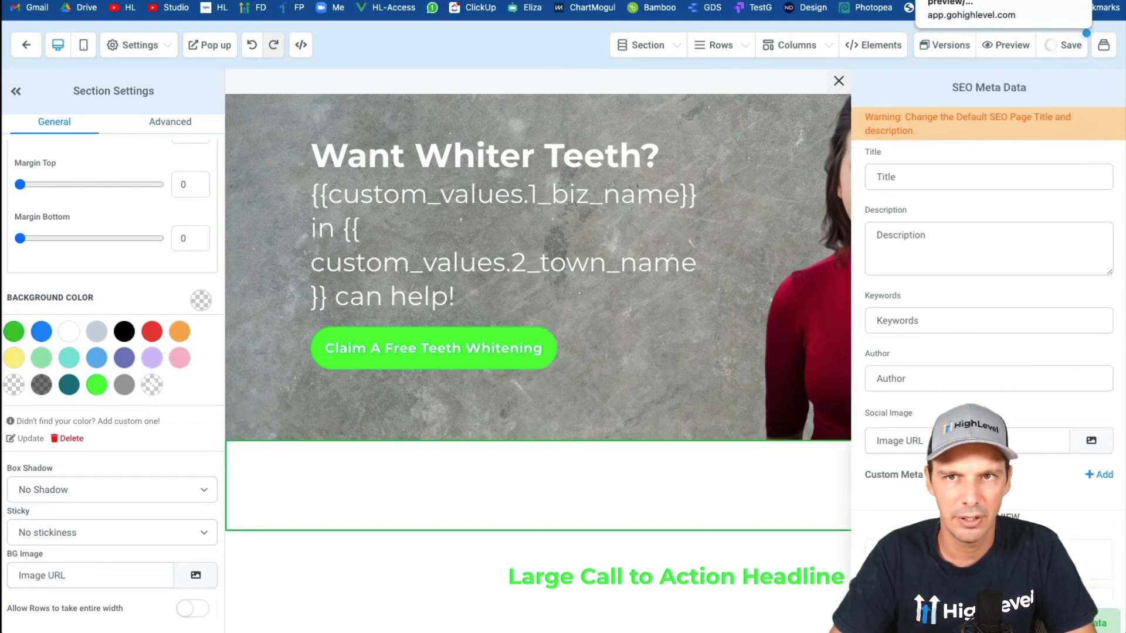
left_click(962, 0)
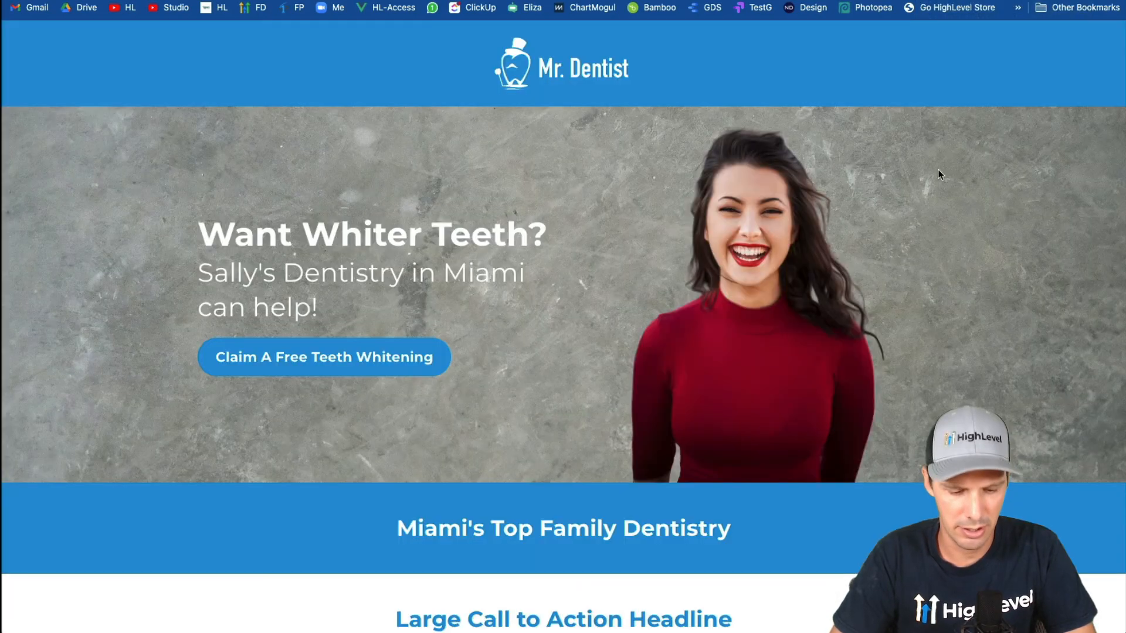
key("super+r")
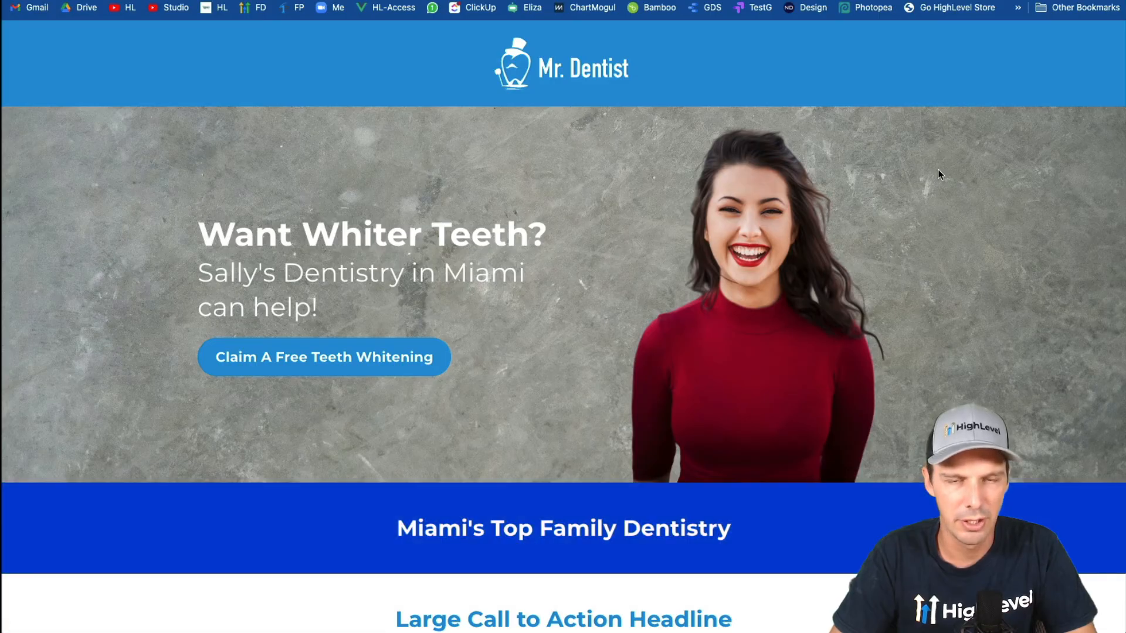
Return to the page editor, close the SEO meta data settings and reload the editor.
left_click(850, 0)
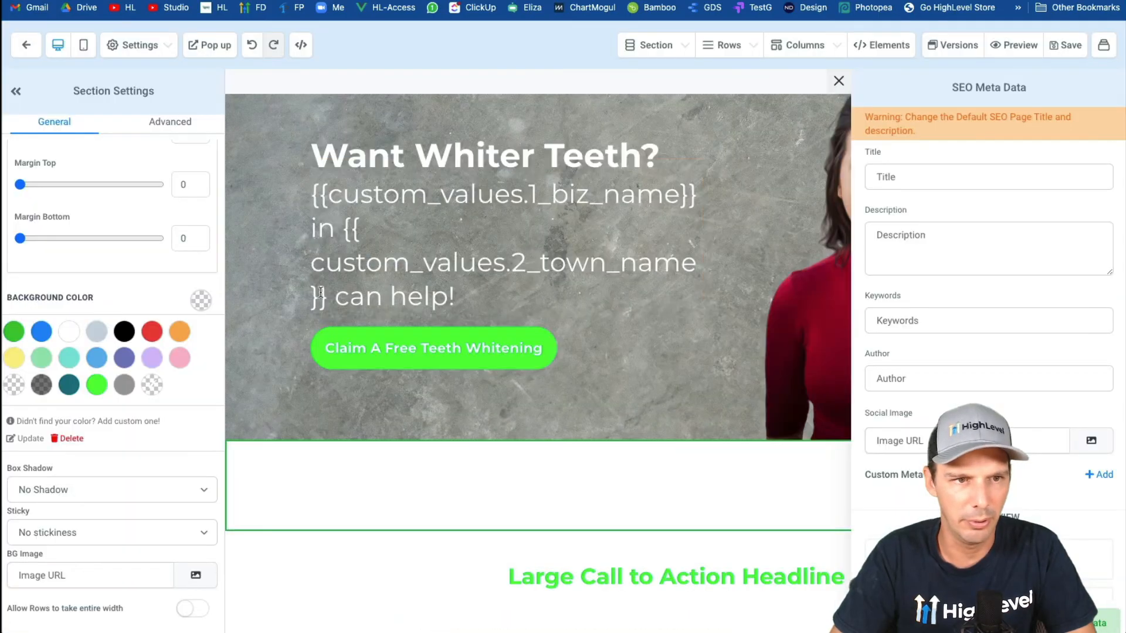
left_click(839, 82)
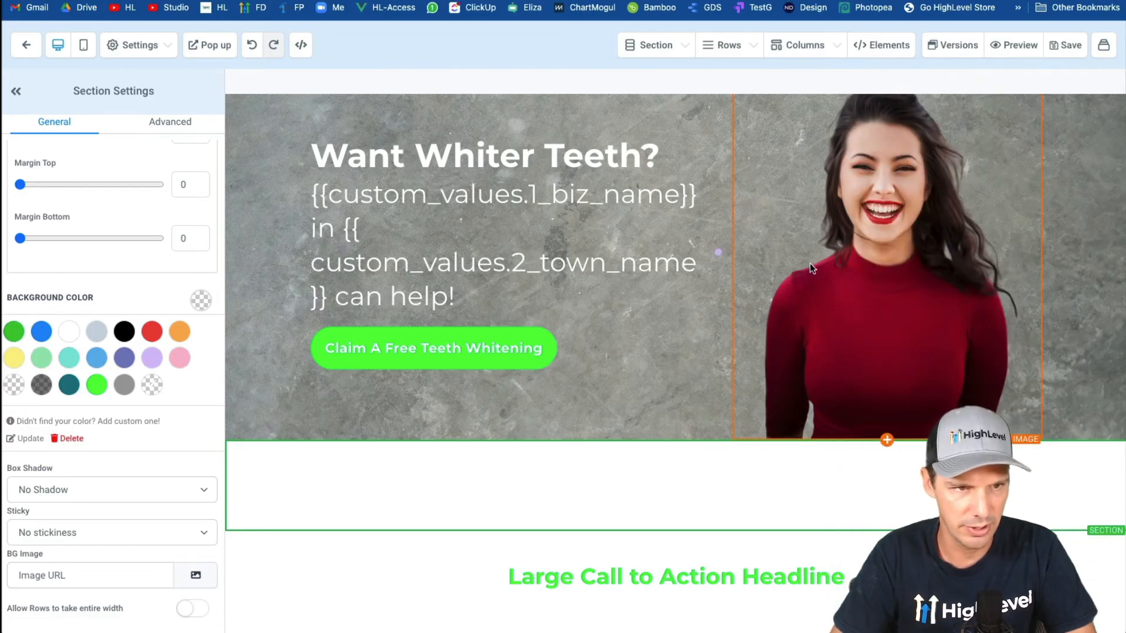
key("super+r")
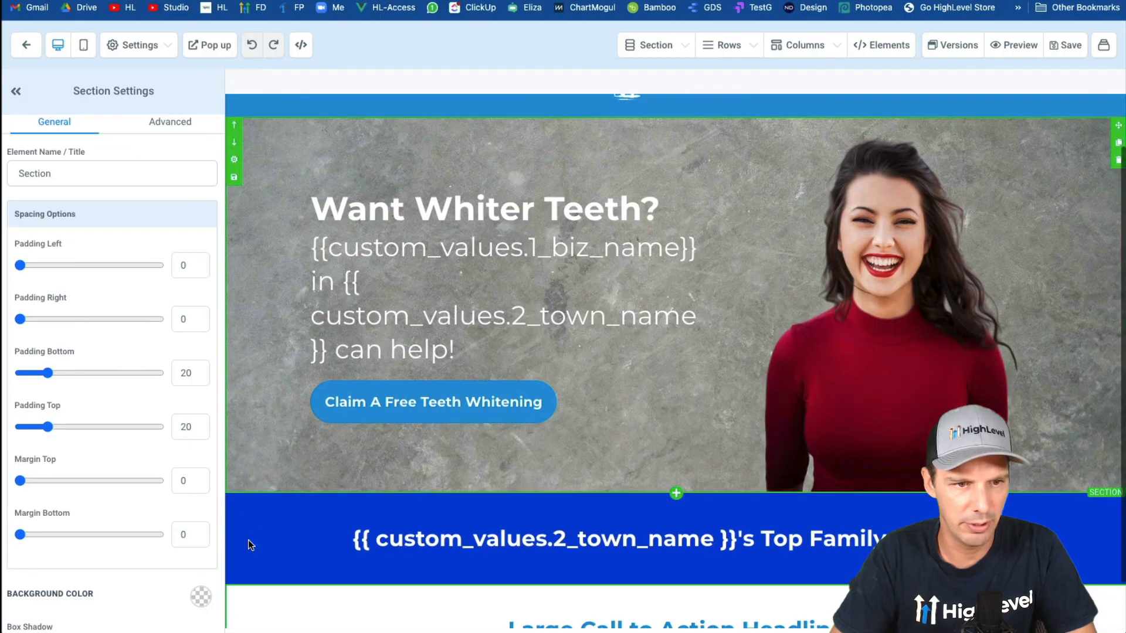
Select the "Top Family Dentistry" section and open its background color swatches to check the color in use.
left_click(248, 540)
scroll(139, 488, "down", 3)
left_click(201, 439)
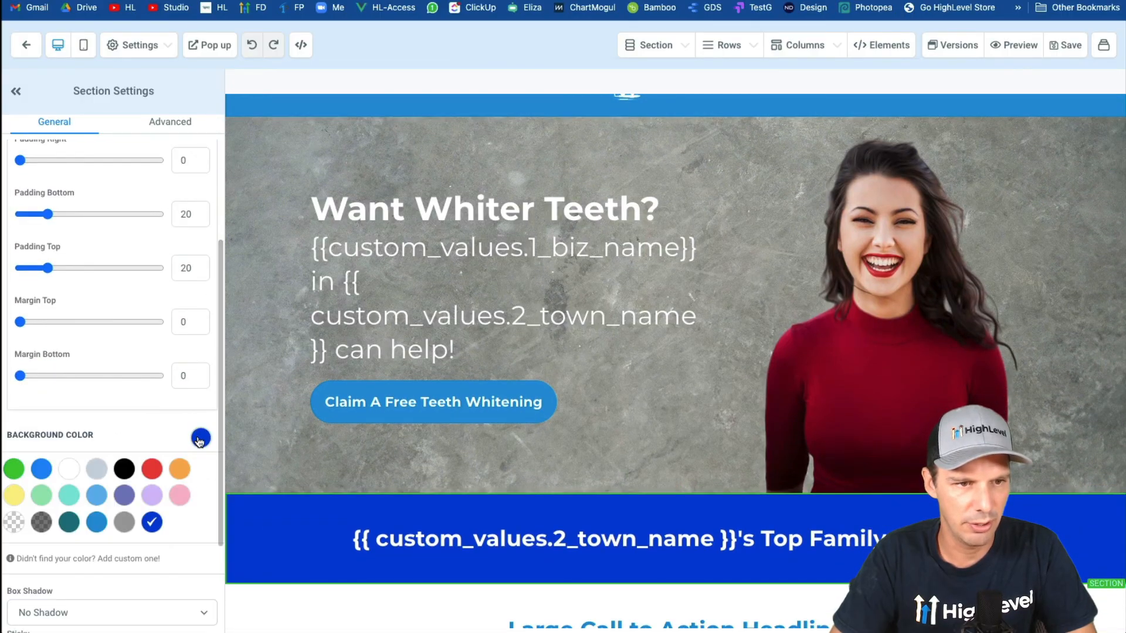